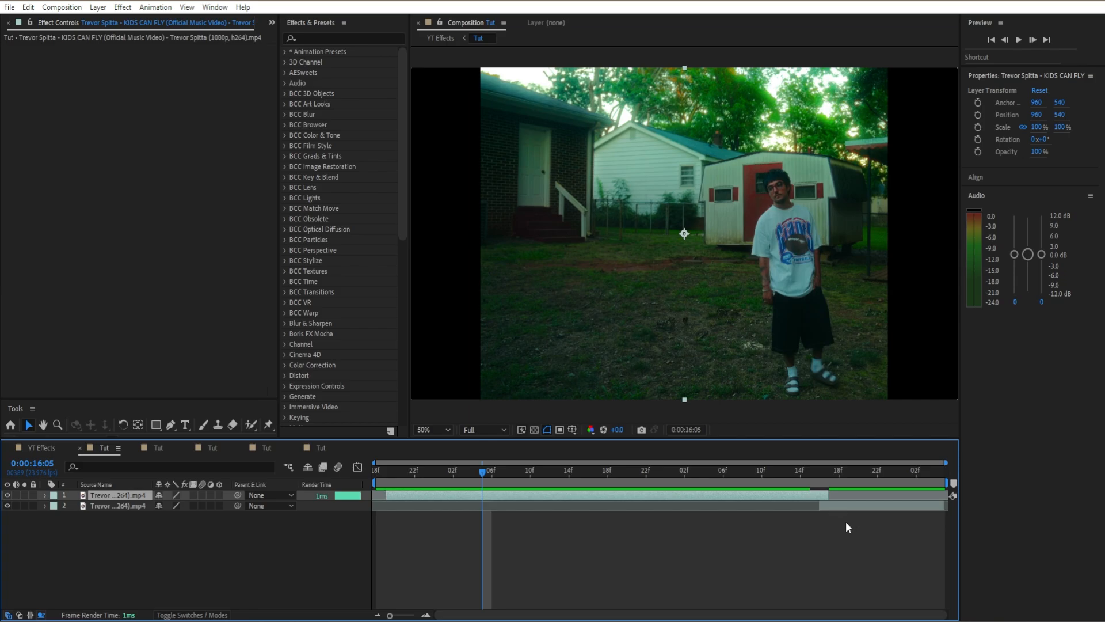
Set the scale of the upper video clip layer to 73%
left_click_drag(565, 464, 550, 496)
left_click(483, 496)
key("s")
left_click(181, 501)
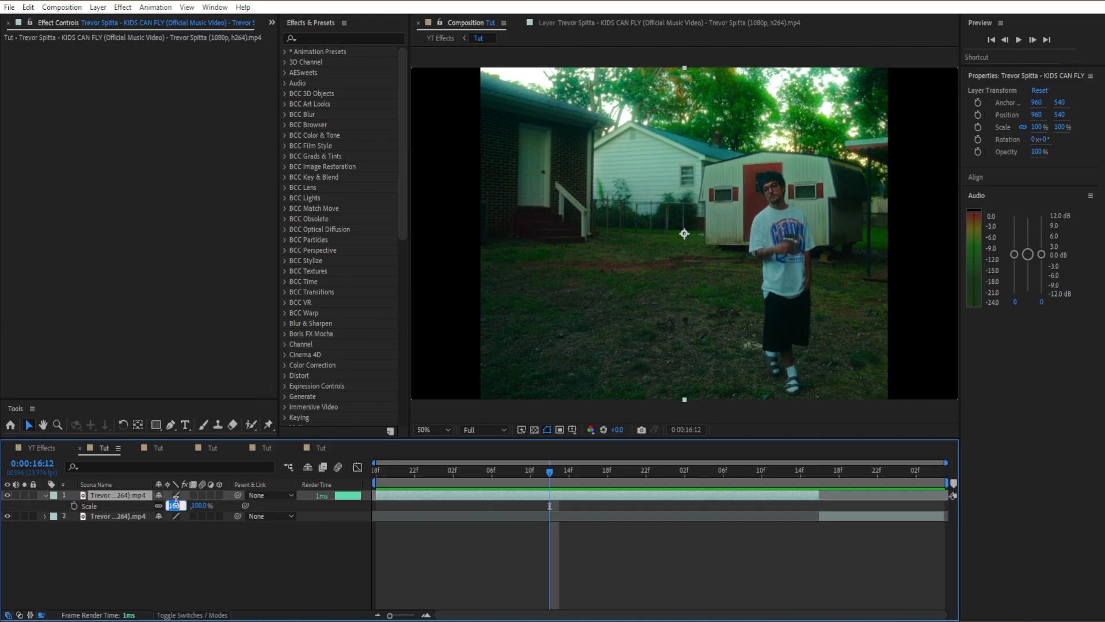
type("73")
key("Return")
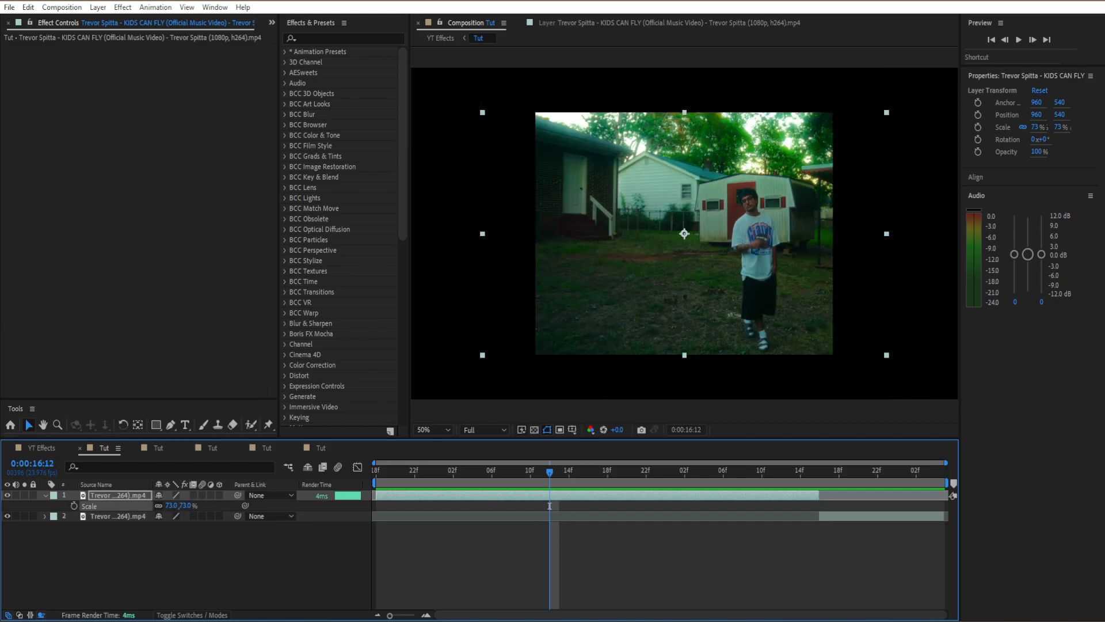
Apply the Motion Tile effect to the scaled clip and set its Output Width to 70
left_click(330, 38)
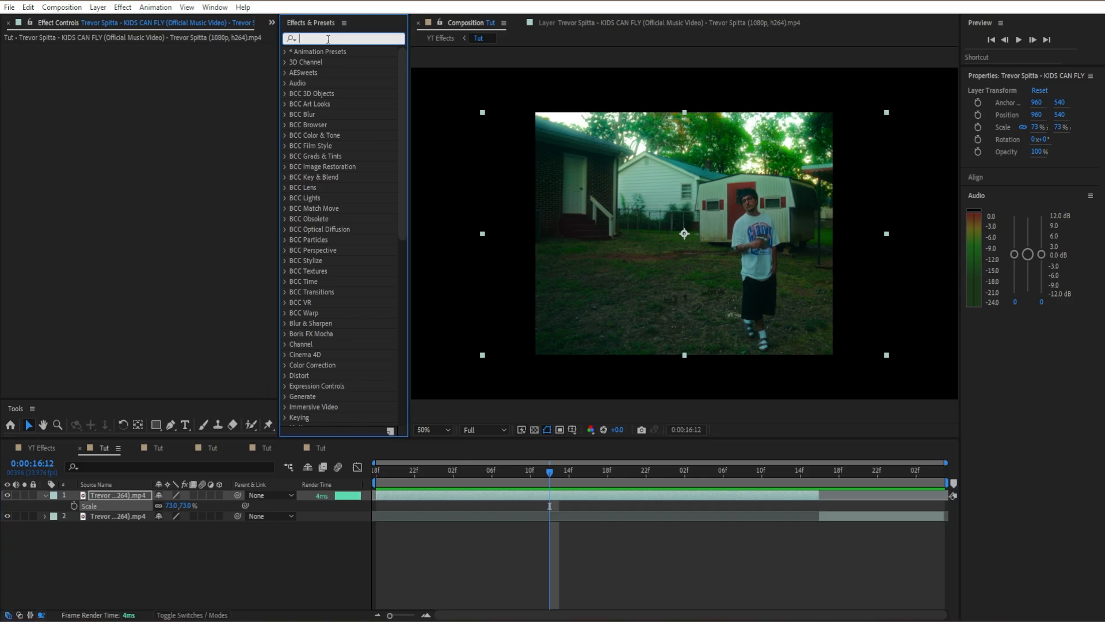
type("mot")
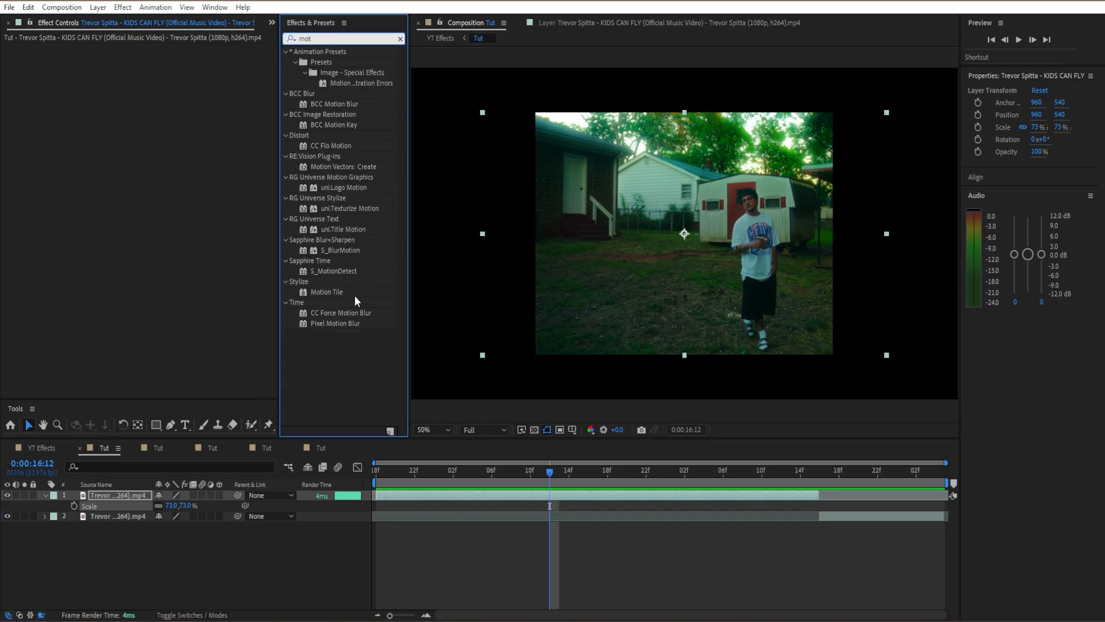
left_click_drag(330, 292, 172, 279)
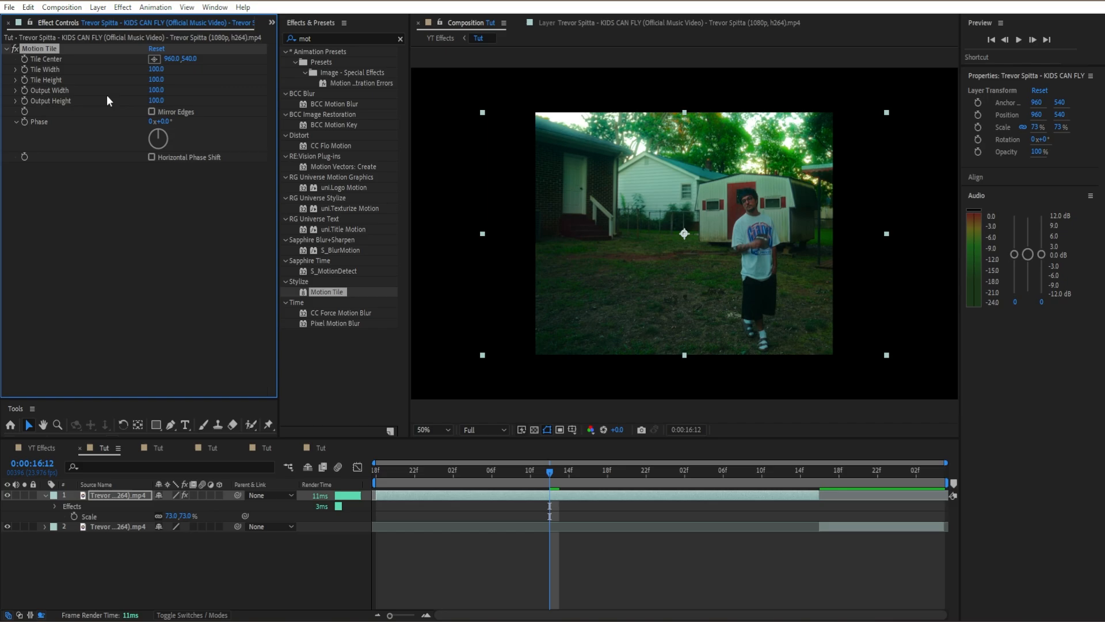
left_click(161, 90)
type("70")
key("Return")
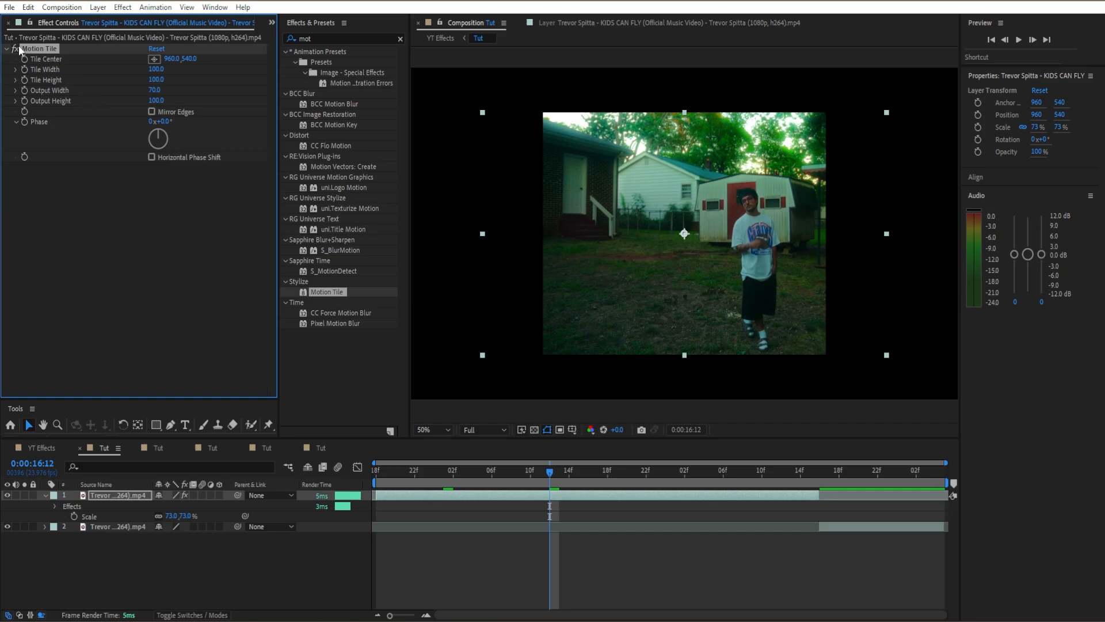
Find the Noise effect and apply it to the clip layer
type("noise")
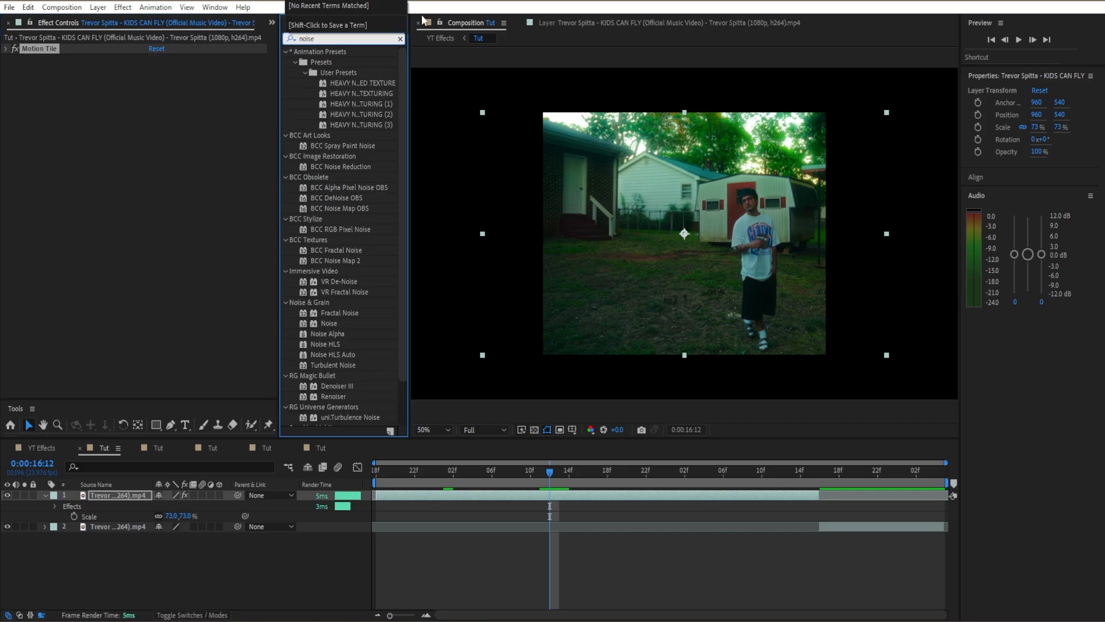
left_click(329, 322)
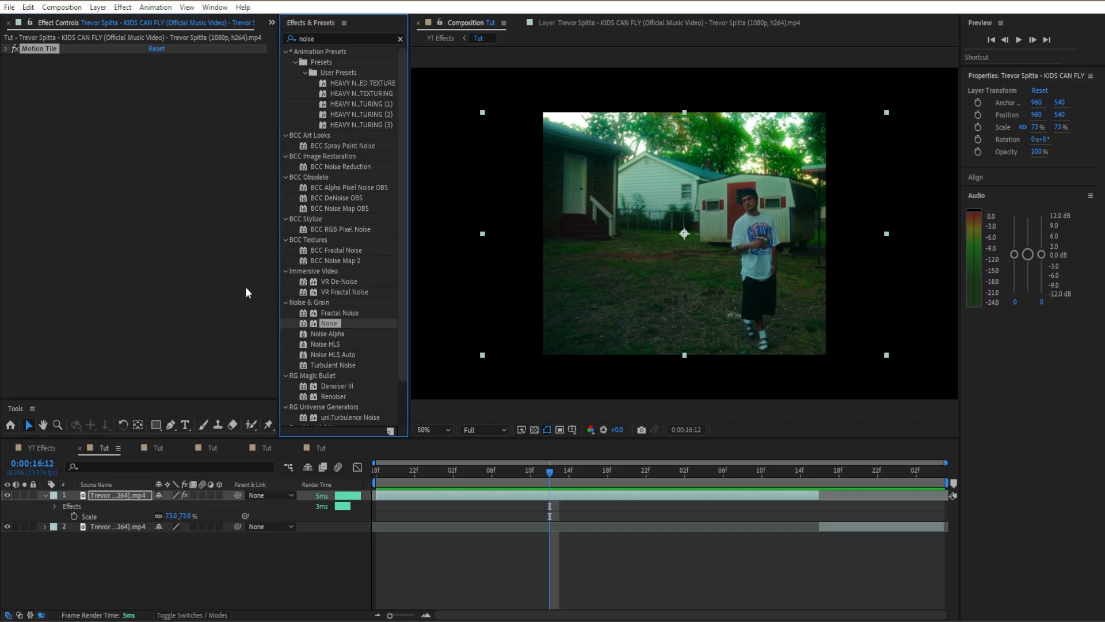
left_click_drag(331, 324, 174, 274)
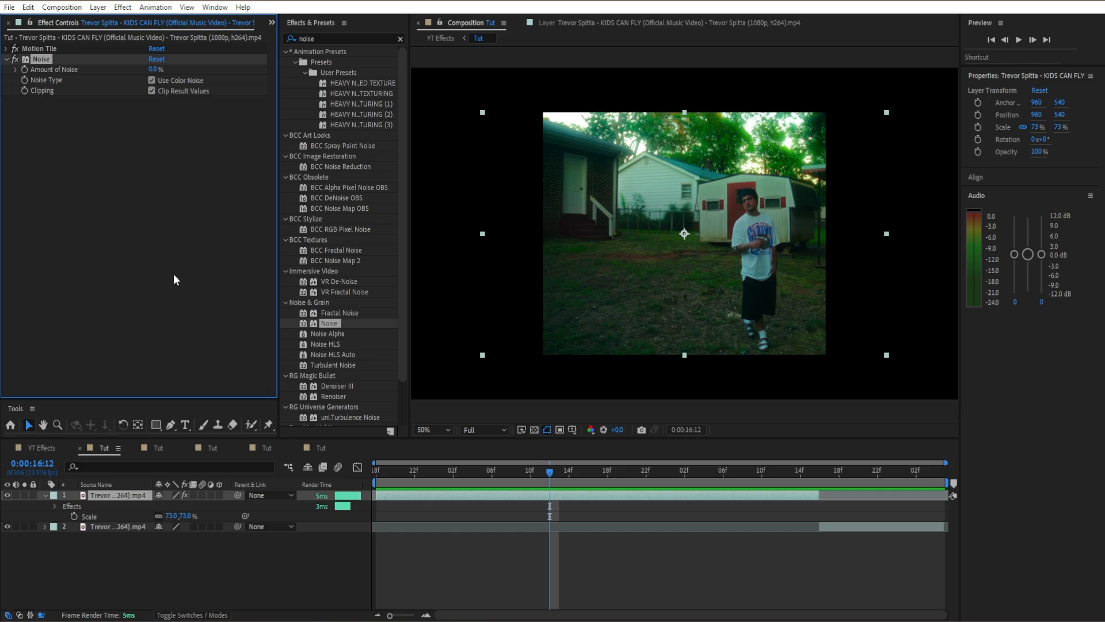
Find the CC Threshold effect and apply it to the clip layer
left_click(400, 39)
left_click(394, 40)
type("cc thr")
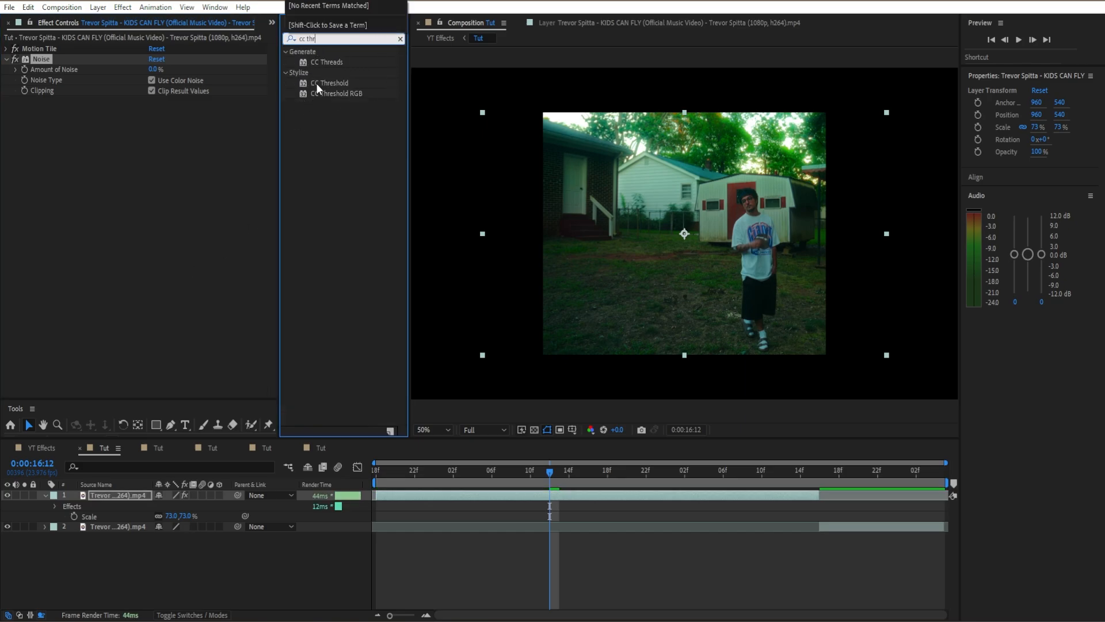
left_click_drag(317, 83, 115, 185)
Move Noise below CC Threshold, turn off its color noise and set the amount of noise to 20%
left_click_drag(35, 58, 25, 195)
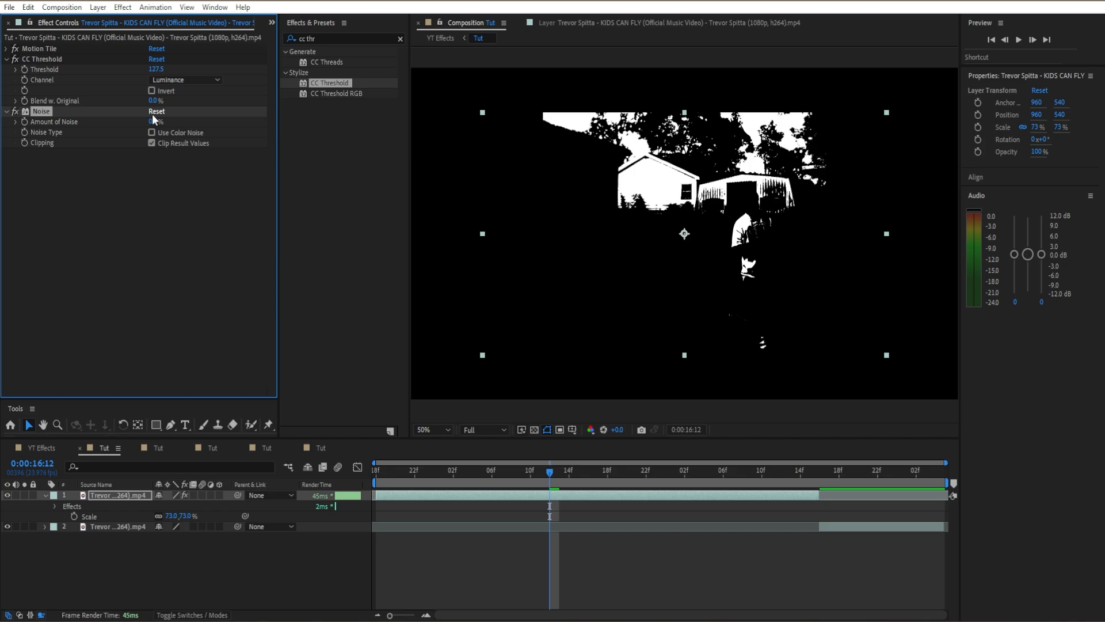
type("20")
key("Return")
Reorder CC Threshold so it comes after Noise, and lower its Threshold to 66.3
left_click_drag(55, 58, 51, 223)
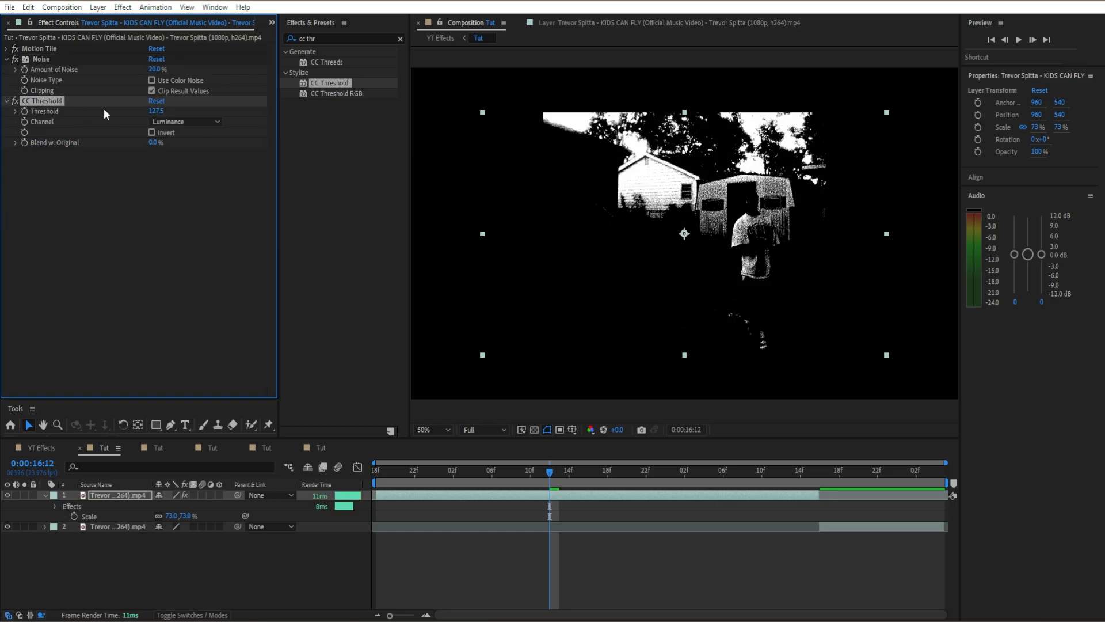
left_click(160, 256)
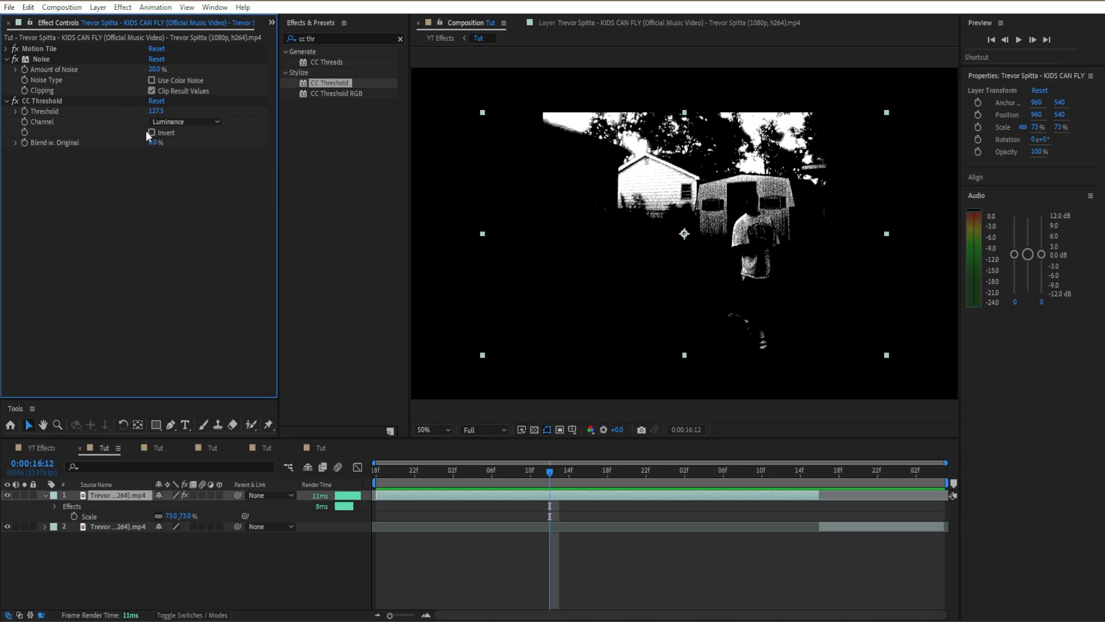
left_click_drag(156, 111, 148, 116)
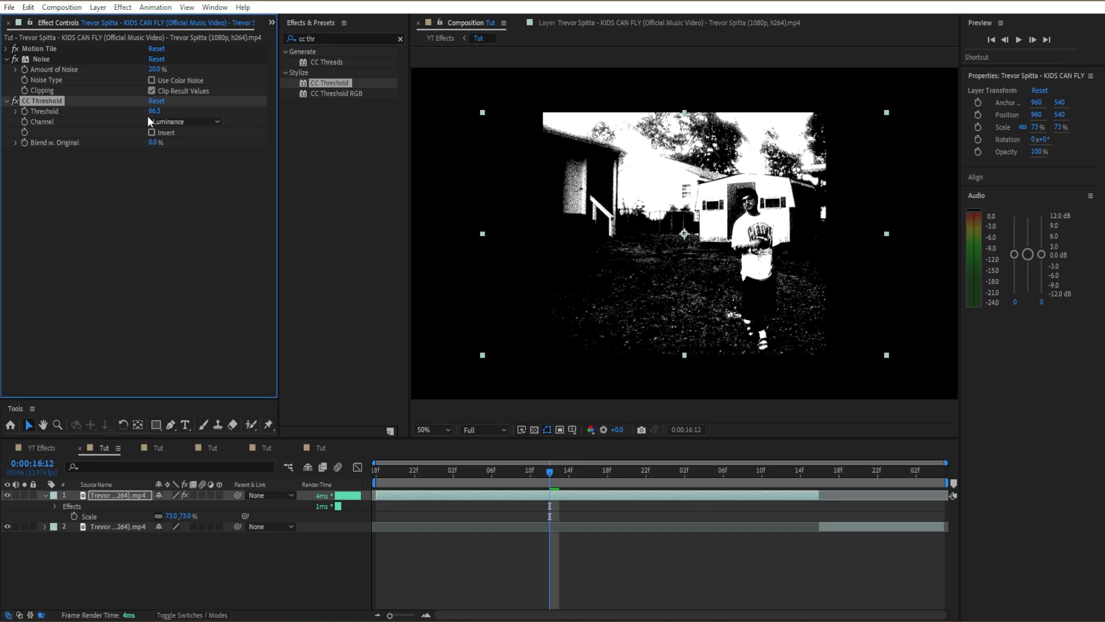
Compare the clip's side edges with Motion Tile disabled and enabled
left_click(7, 49)
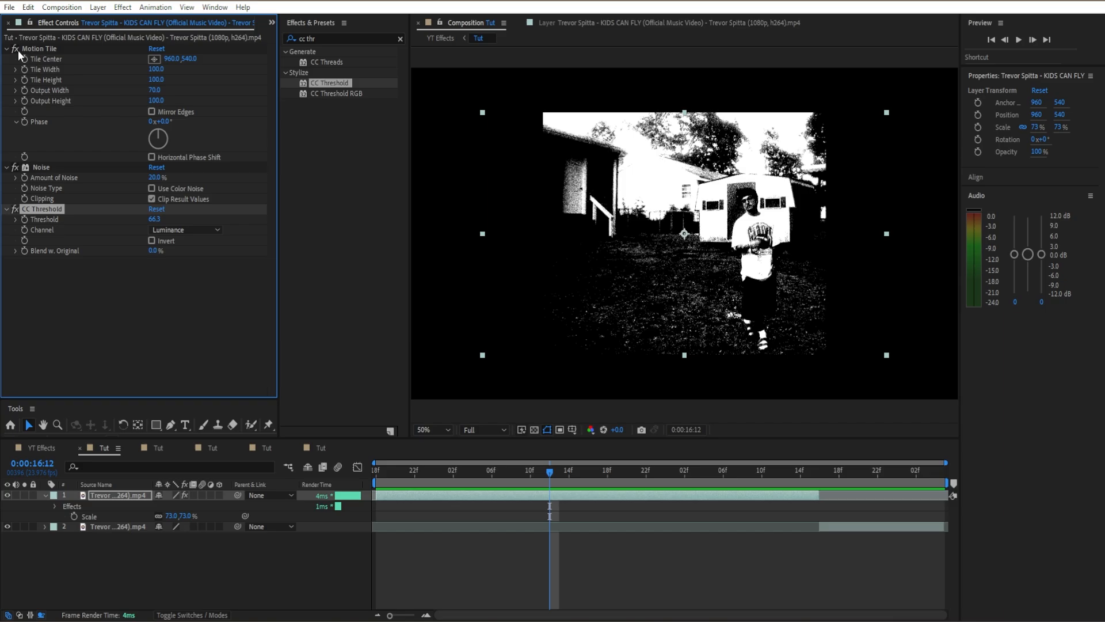
left_click(13, 49)
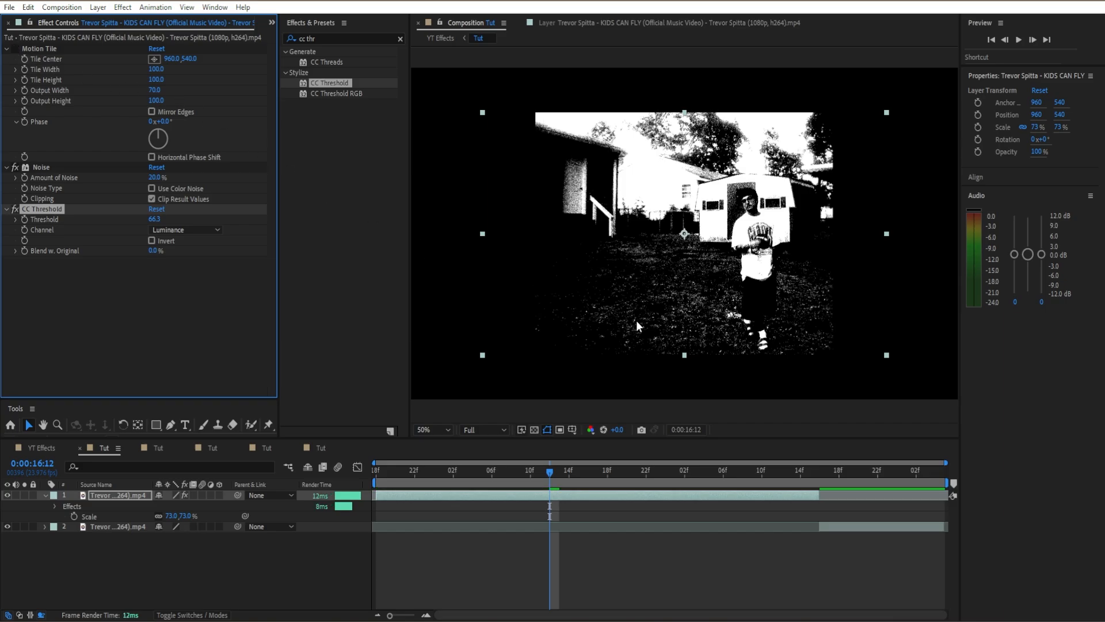
key("ctrl+z")
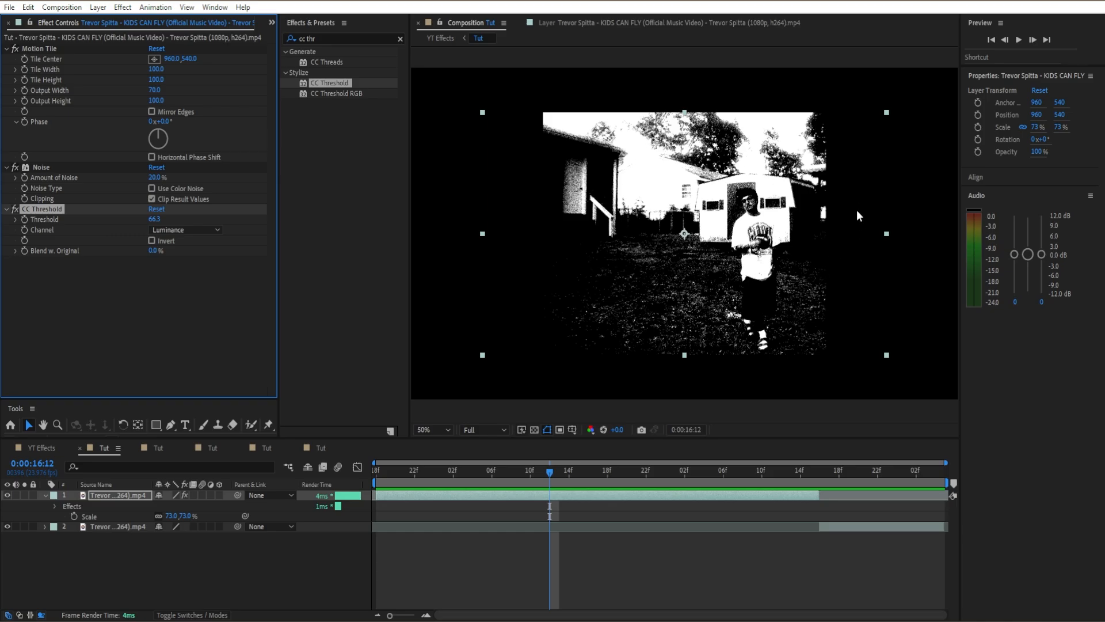
Collapse the settings of Motion Tile, Noise and CC Threshold
left_click(7, 167)
left_click(7, 167)
left_click(7, 167)
left_click(6, 177)
left_click(7, 48)
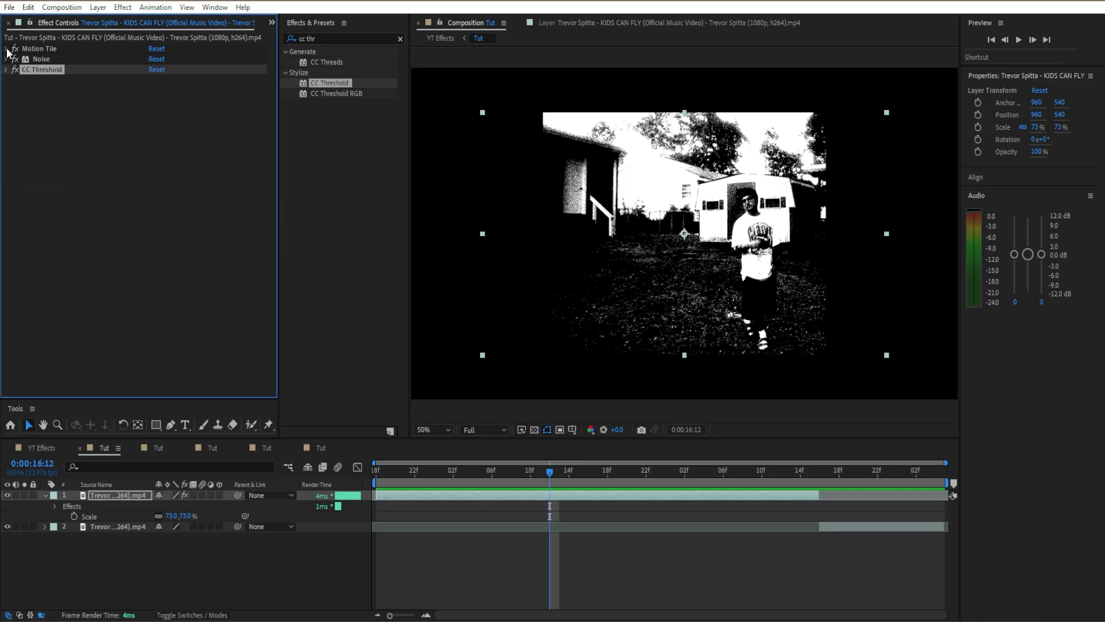
left_click(84, 237)
Create a new white solid layer at 1920 × 1080 px
left_click(305, 572)
right_click(305, 572)
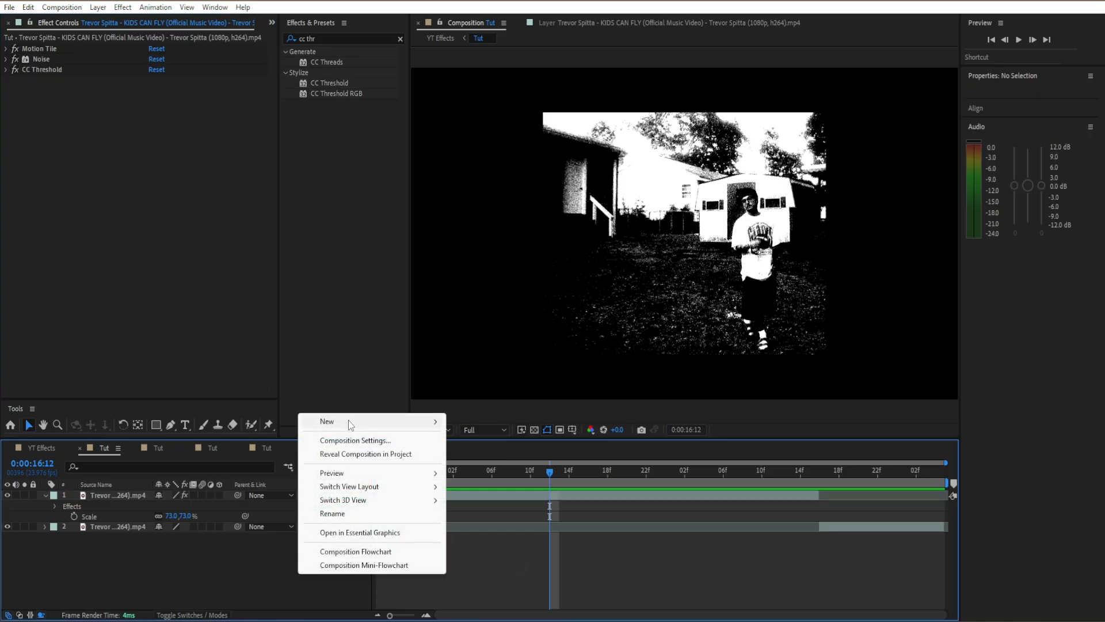
mouse_move(348, 420)
left_click(492, 456)
left_click(547, 386)
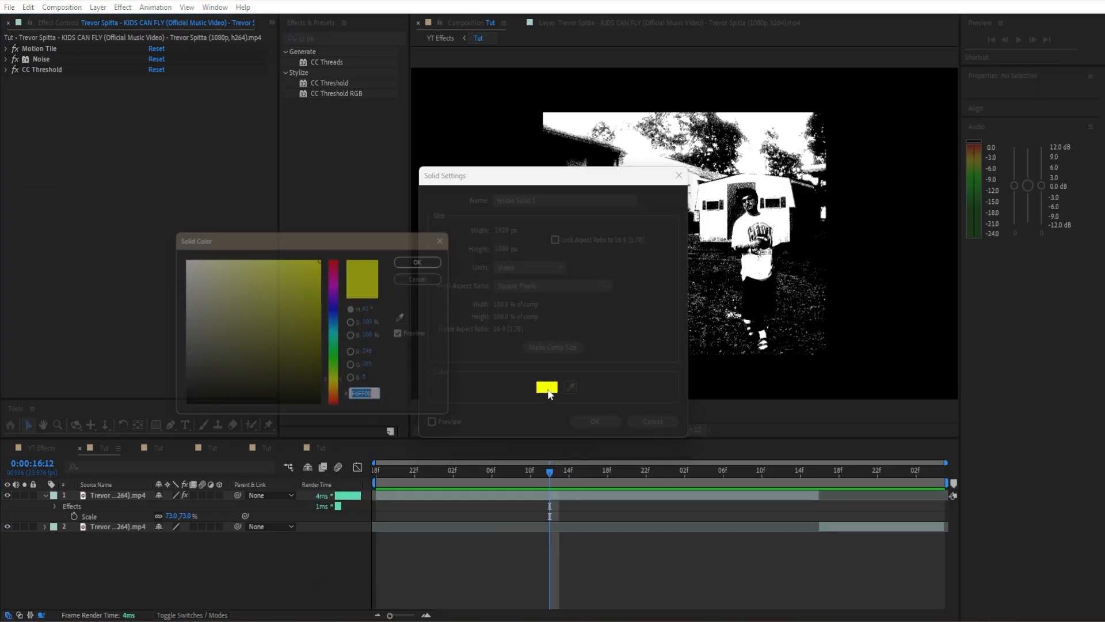
left_click(179, 256)
left_click(430, 258)
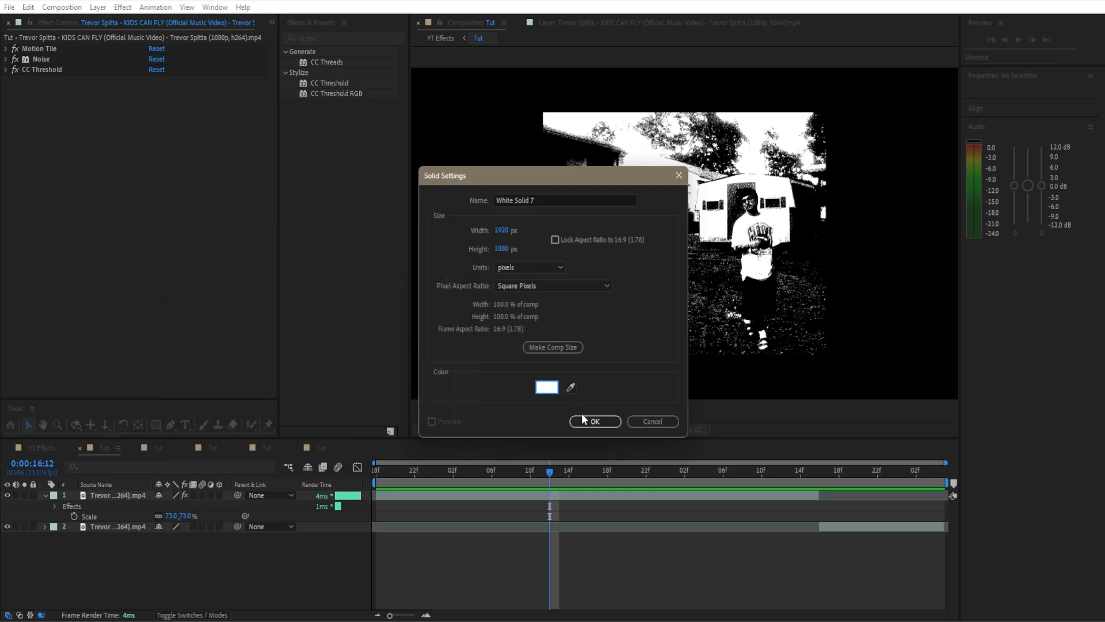
left_click(594, 422)
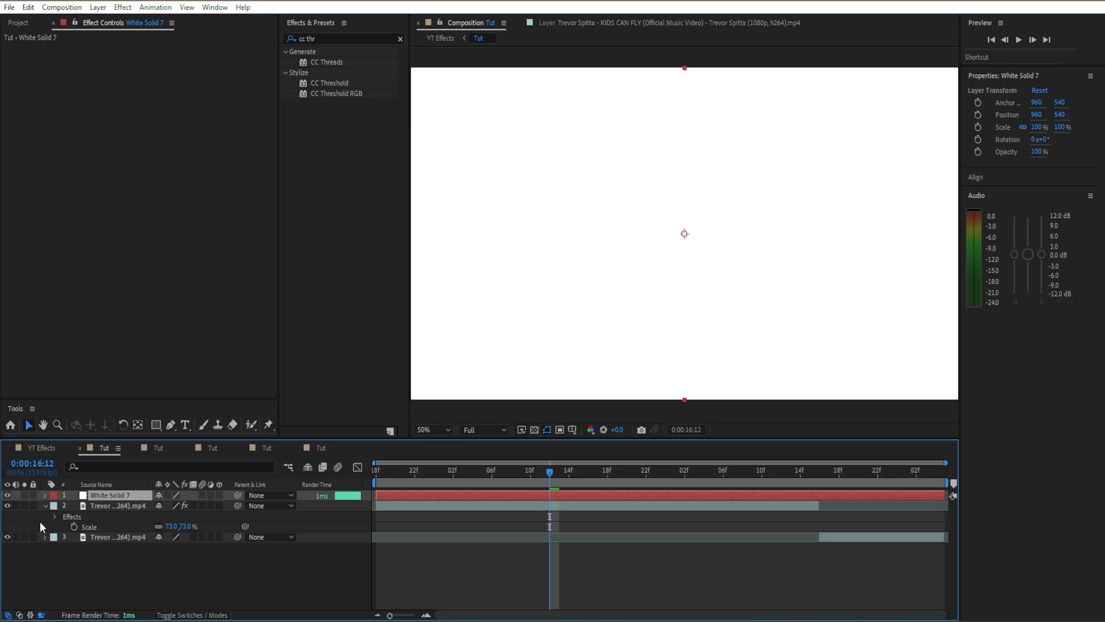
Place the white solid directly beneath the thresholded clip and collapse the clip's layer properties
left_click_drag(142, 499, 144, 533)
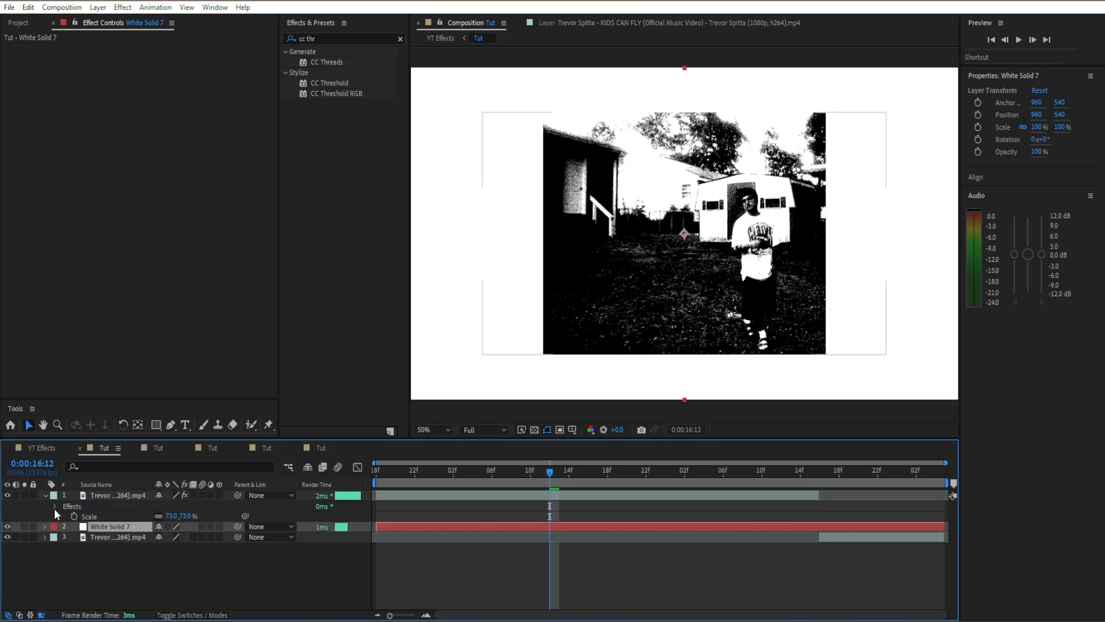
left_click(43, 496)
left_click(429, 585)
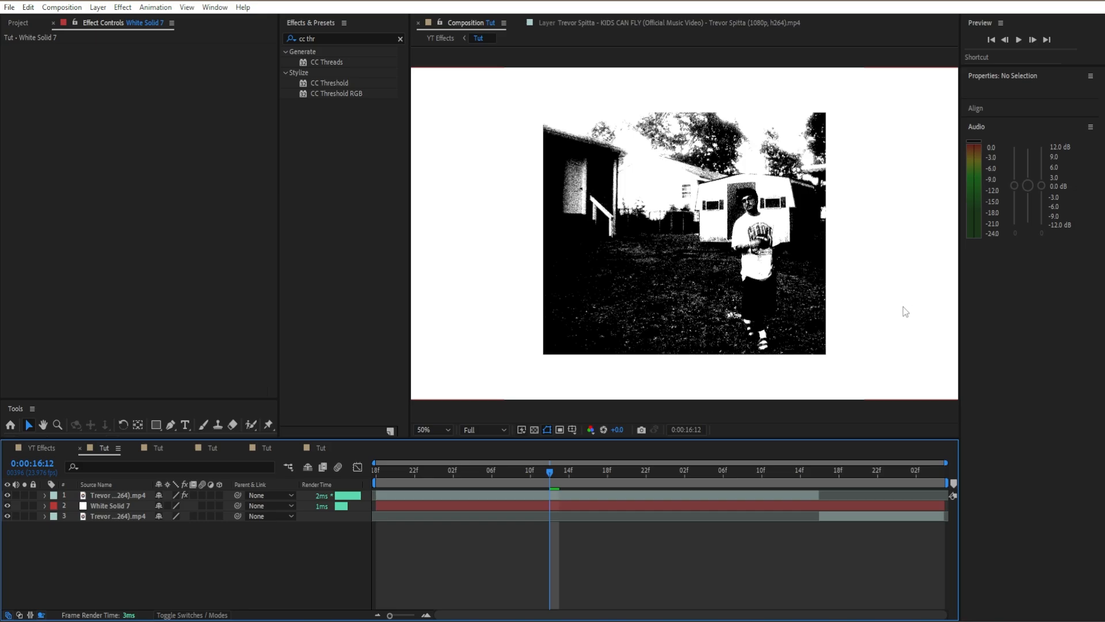
Check how the clip's borders look against the white background with Motion Tile off and on
left_click(404, 506)
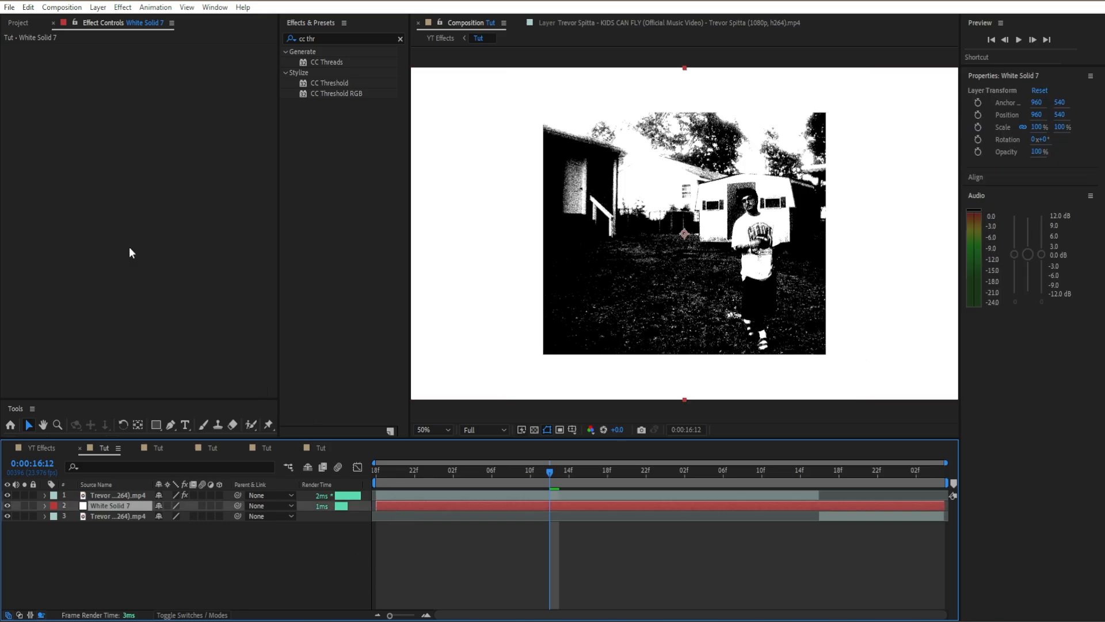
left_click(395, 495)
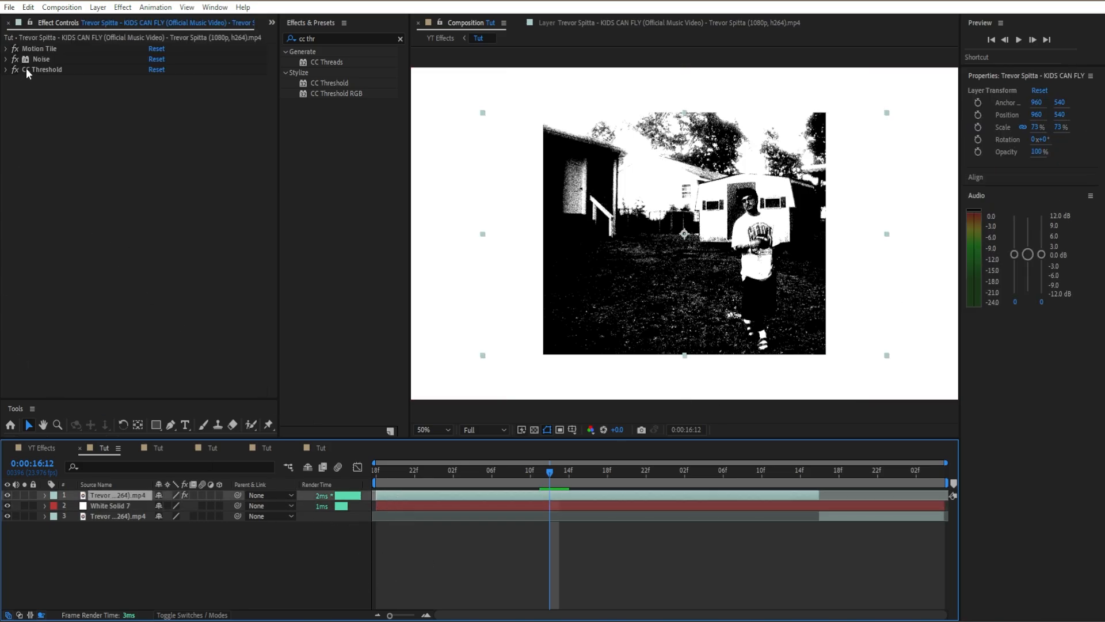
left_click(16, 49)
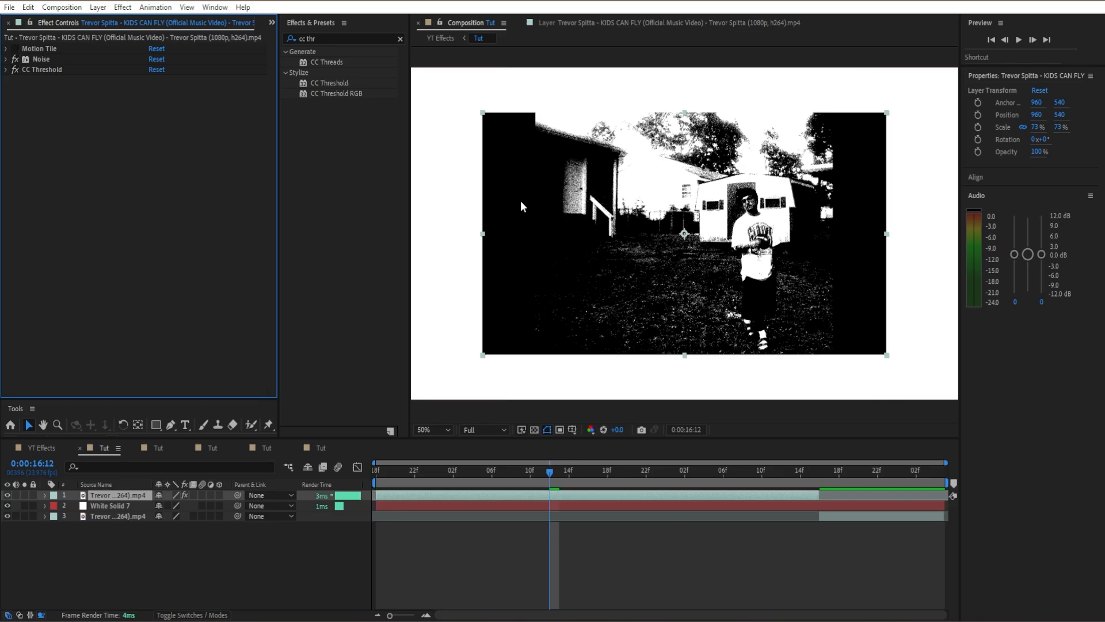
left_click(13, 49)
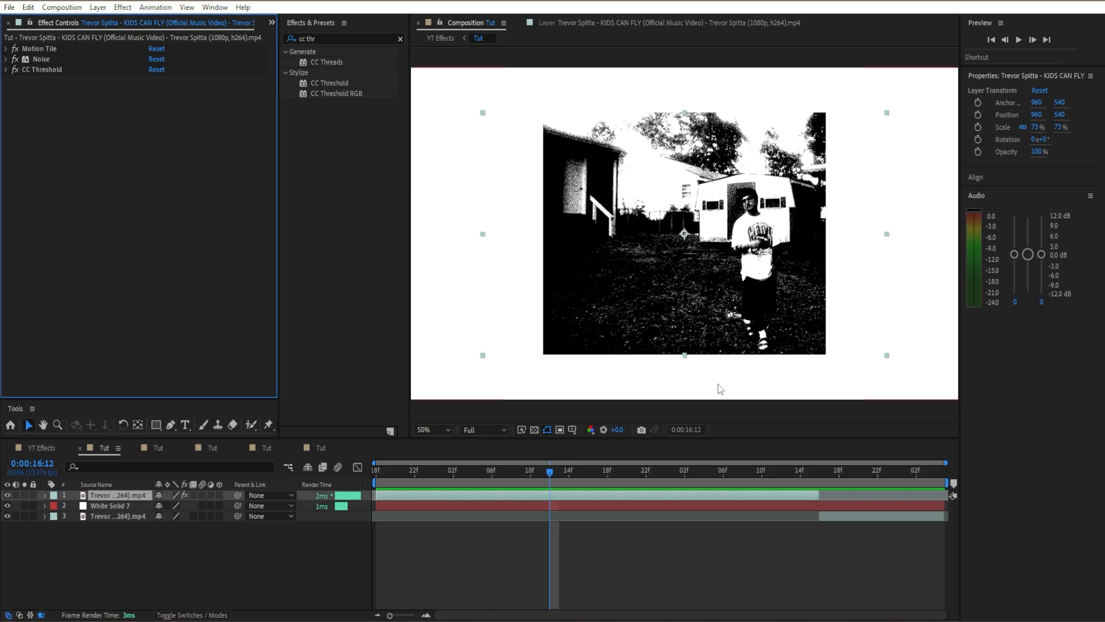
Add a new text layer reading "Title" to the composition
left_click(369, 555)
right_click(369, 555)
mouse_move(345, 413)
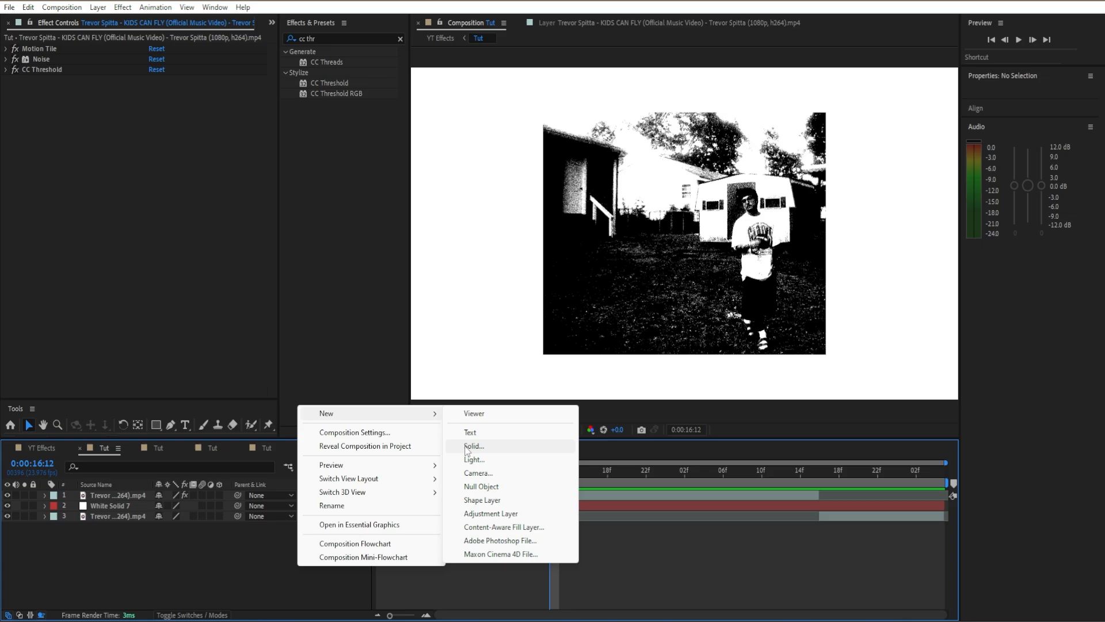
left_click(471, 432)
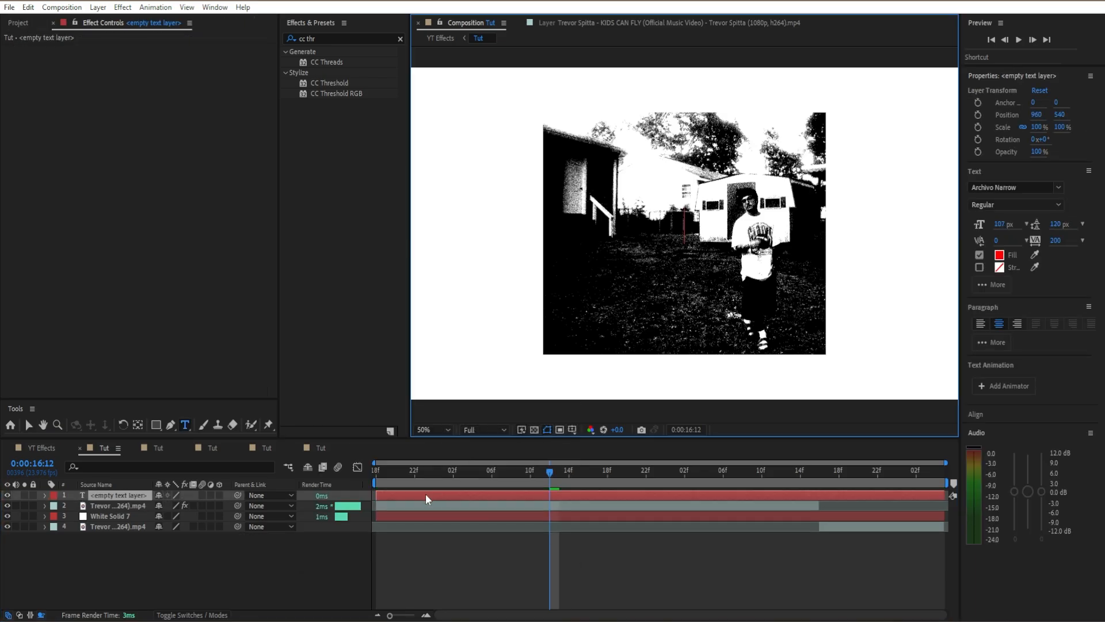
type("Title")
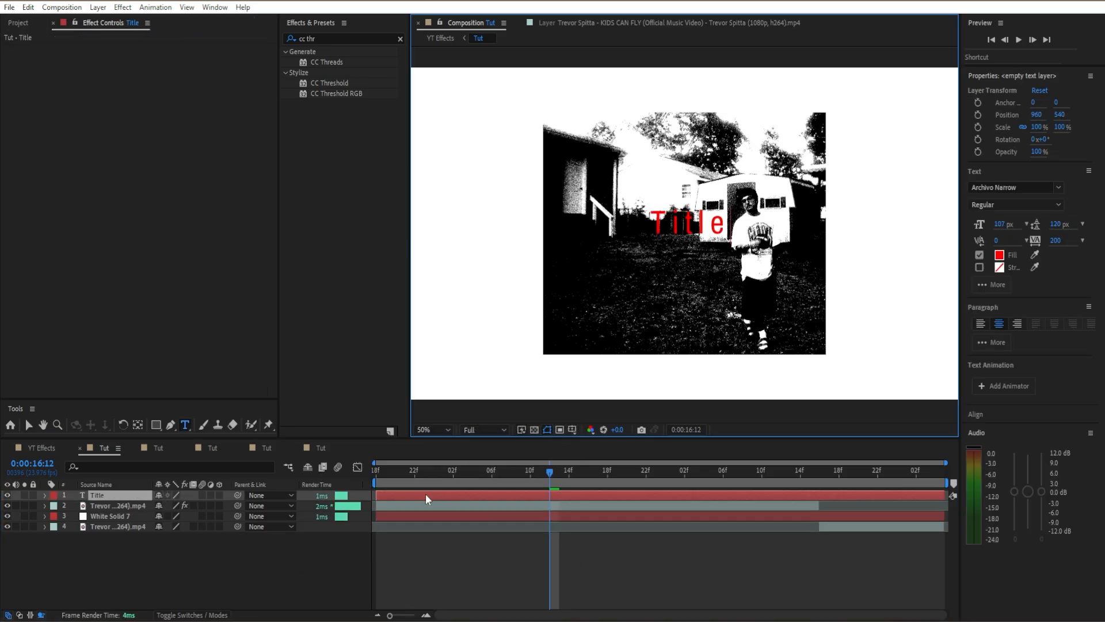
left_click(426, 494)
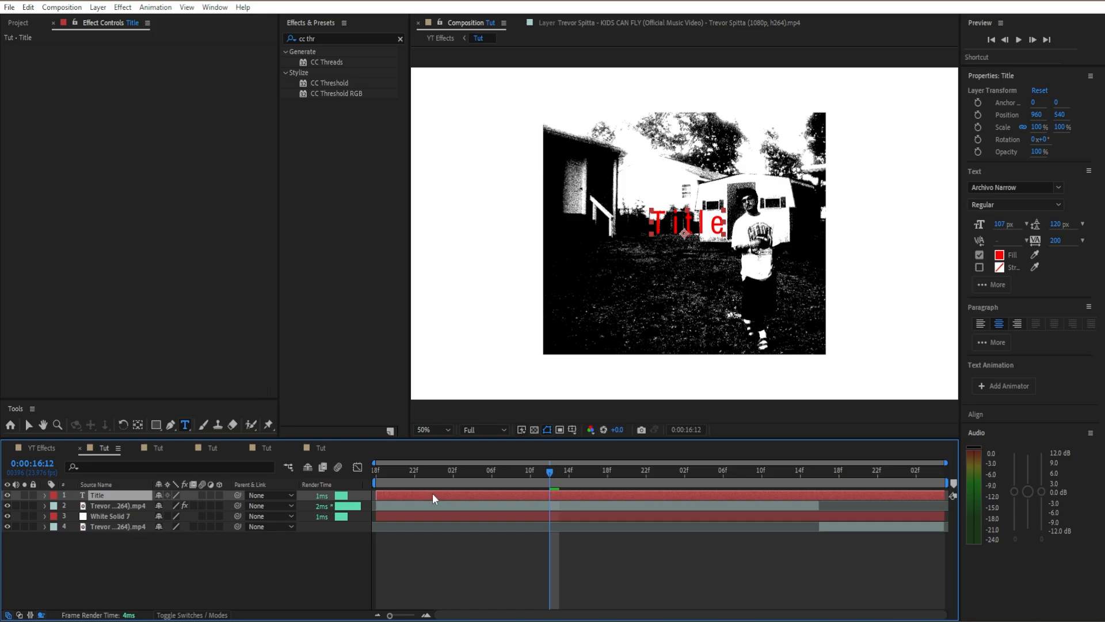
Change the font of the "Title" text to TS Block Bold
double_click(462, 494)
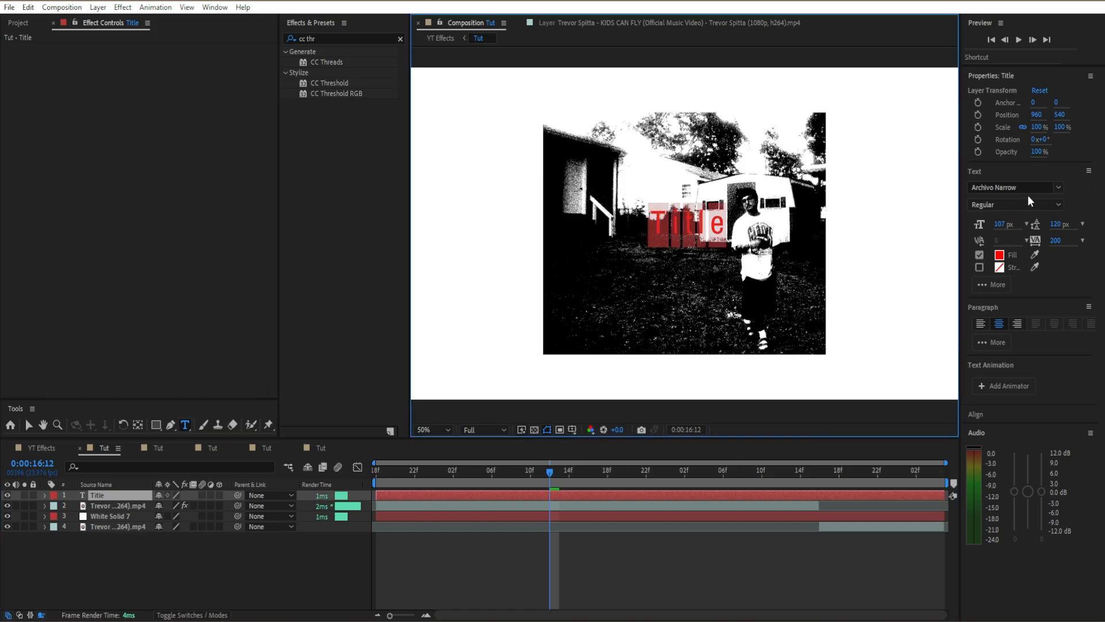
left_click(1013, 188)
type("ts b")
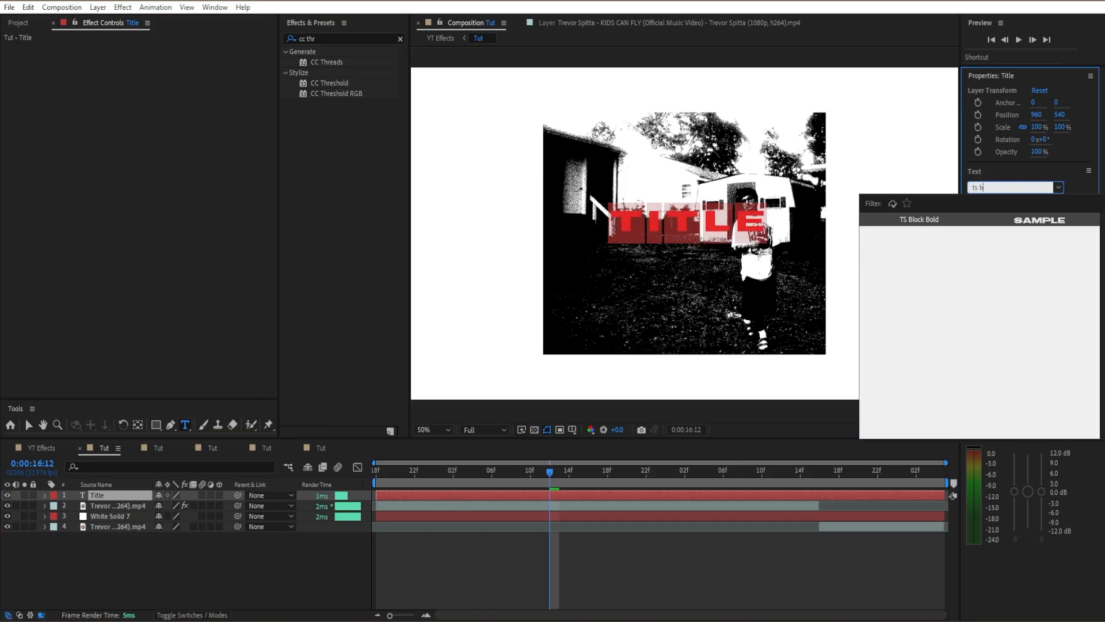
key("Return")
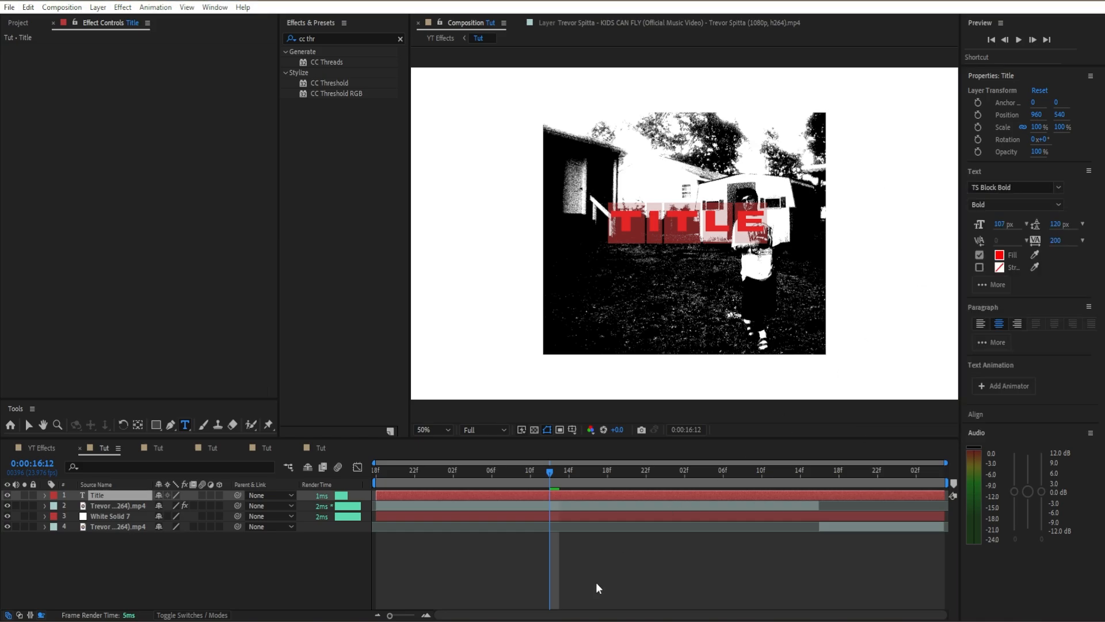
Set the tracking of the "Title" text to 0
left_click(596, 582)
left_click(652, 497)
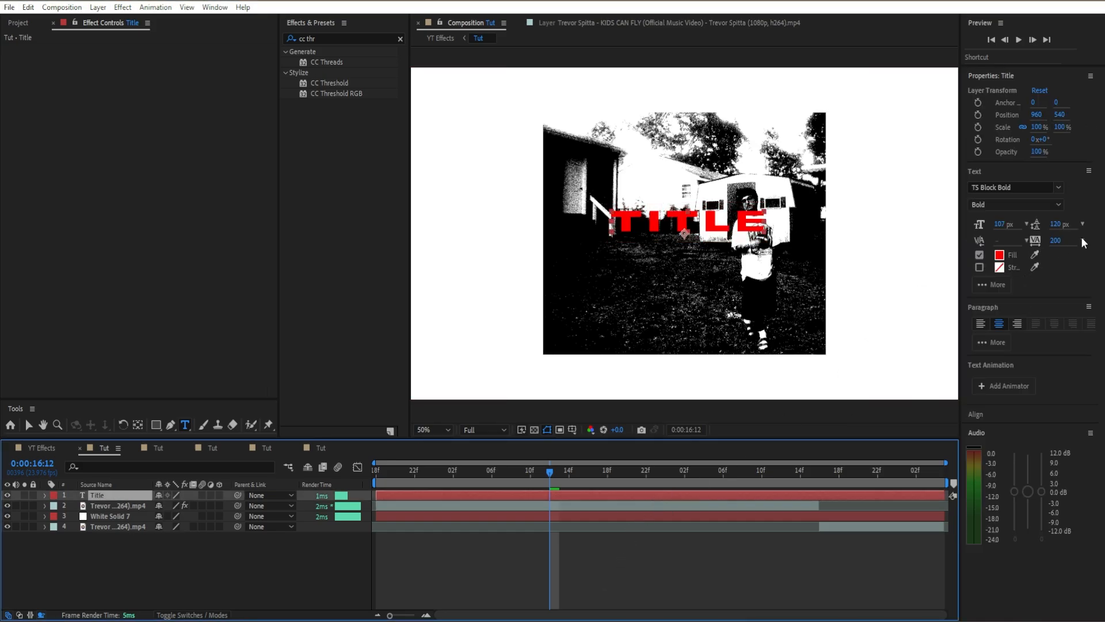
left_click(1057, 242)
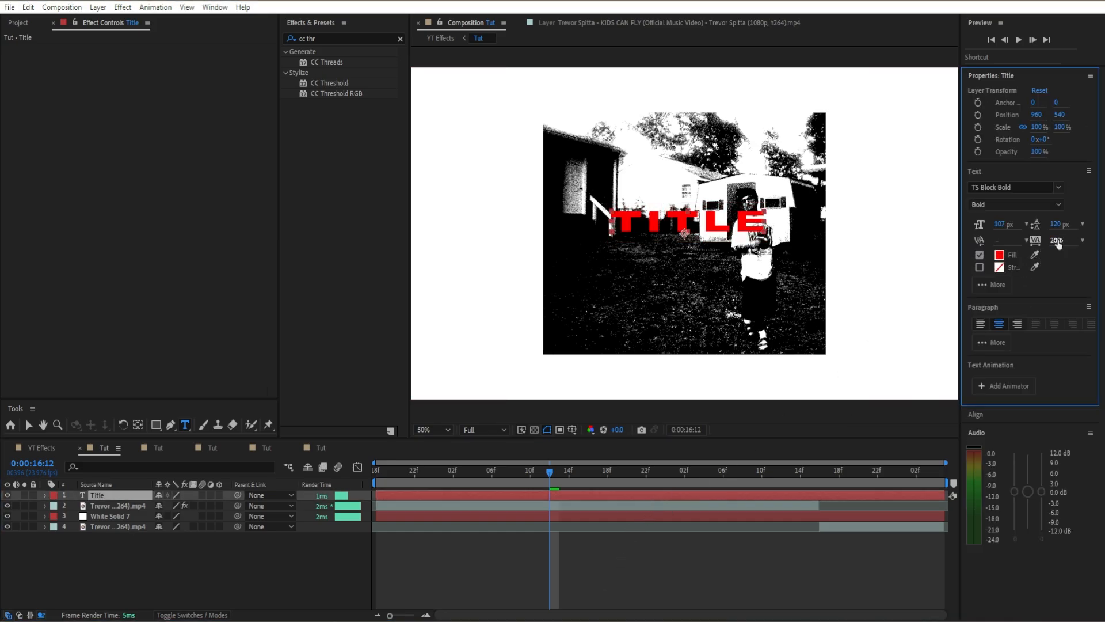
left_click(1083, 240)
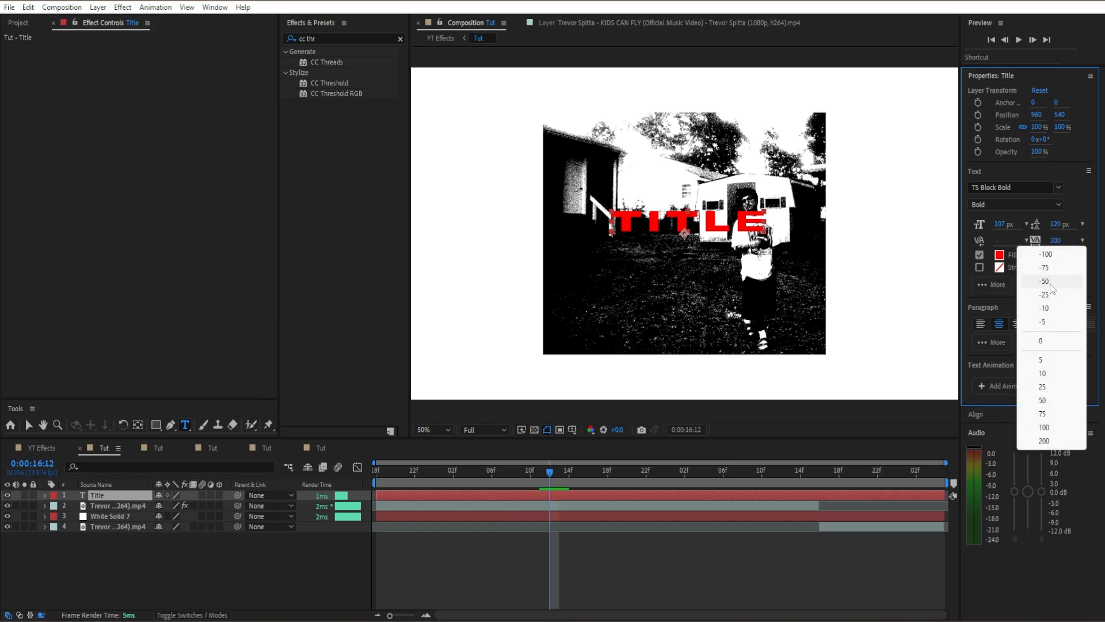
left_click(1044, 341)
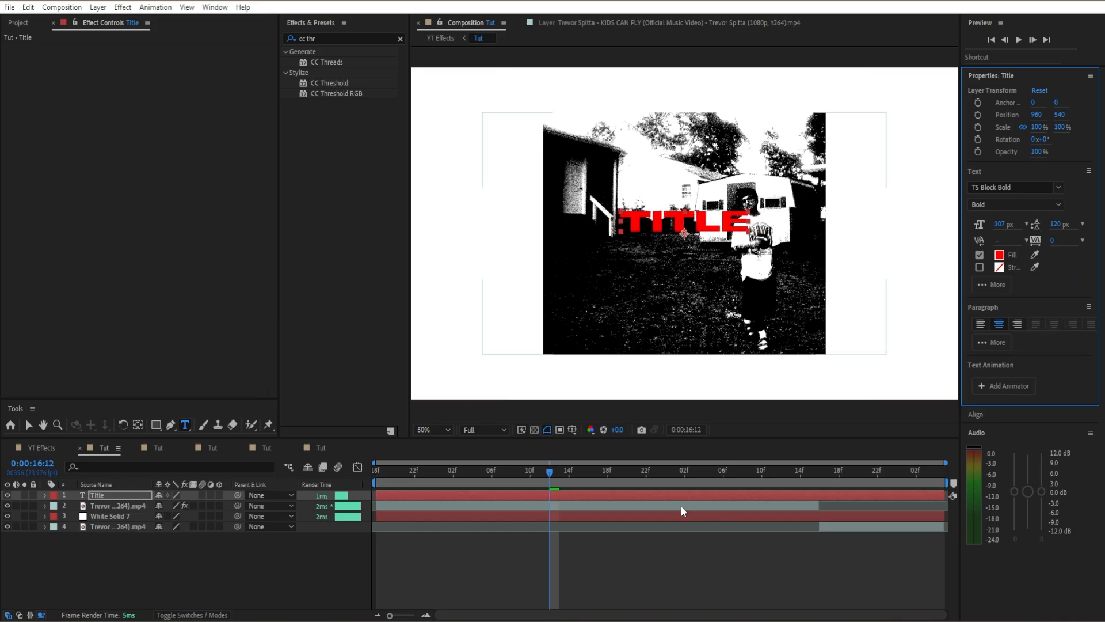
Move the title over the clip's upper-left edge to about 440, 400 and stretch it to a scale of about 134 by 239.5%
left_click(570, 492)
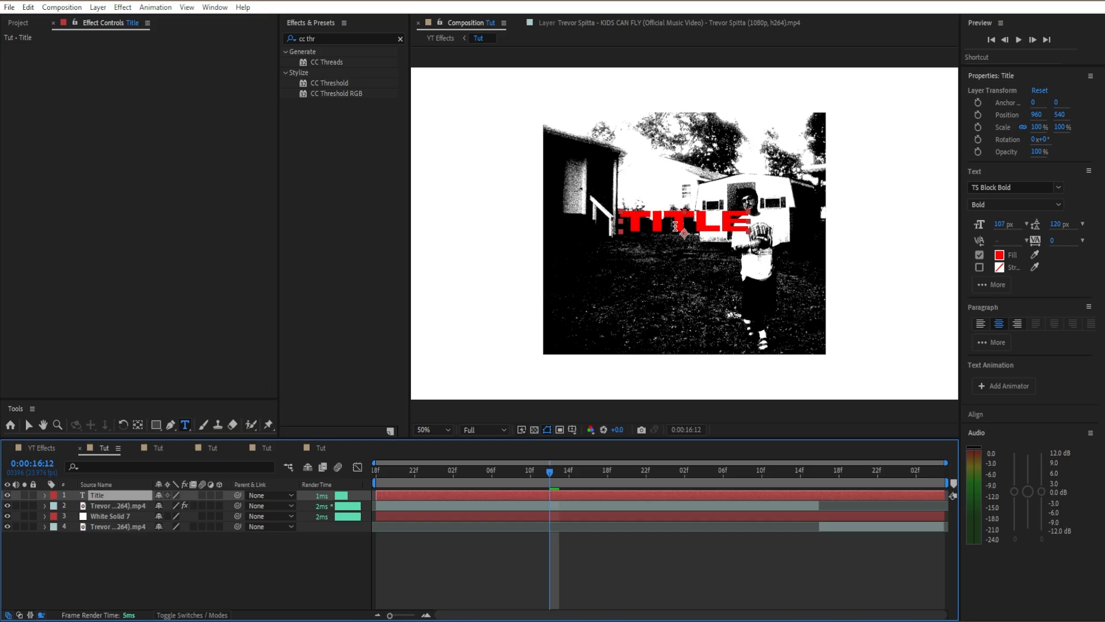
key("v")
left_click_drag(676, 216, 531, 147)
key("s")
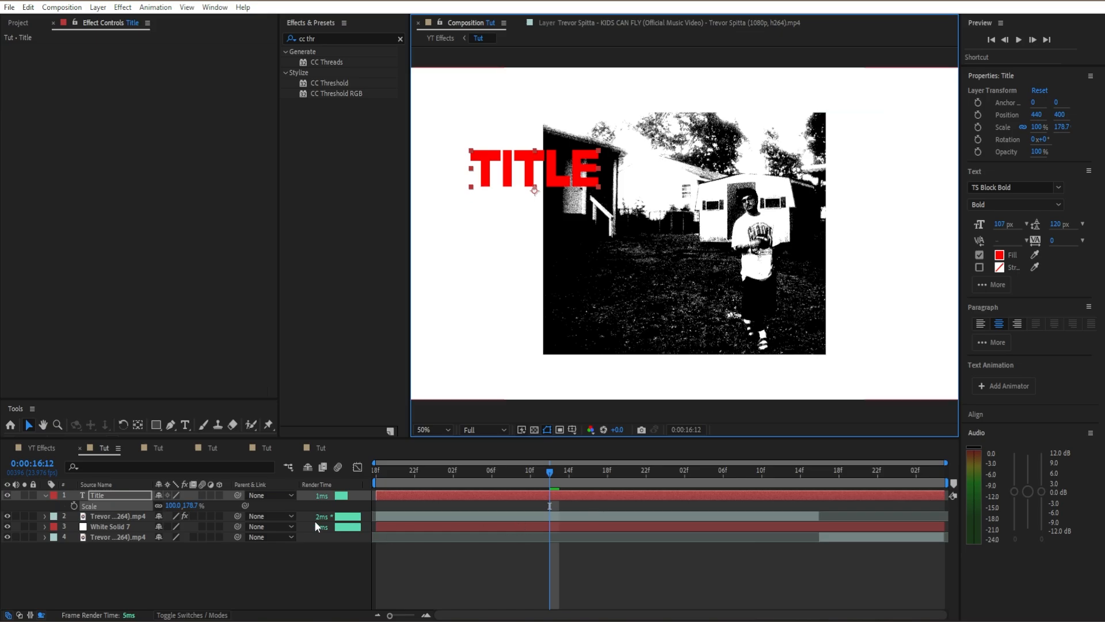
left_click_drag(173, 505, 194, 505)
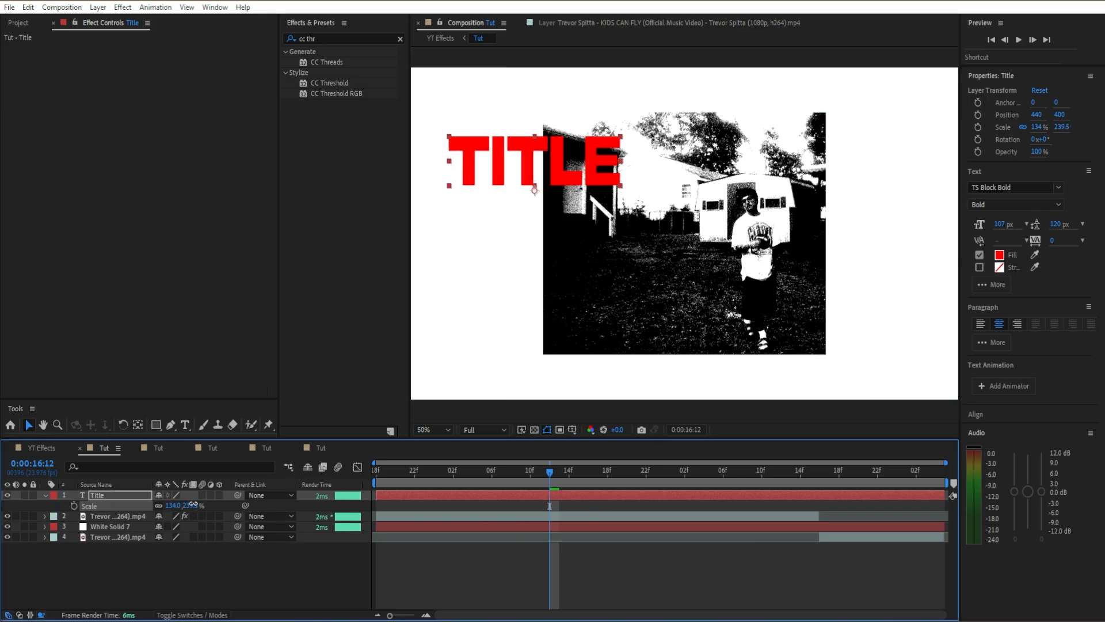
key("s")
Fine-tune the title's position to about 416.5, 401 so the clip's left edge runs between the second T and the L
left_click_drag(561, 156, 556, 161)
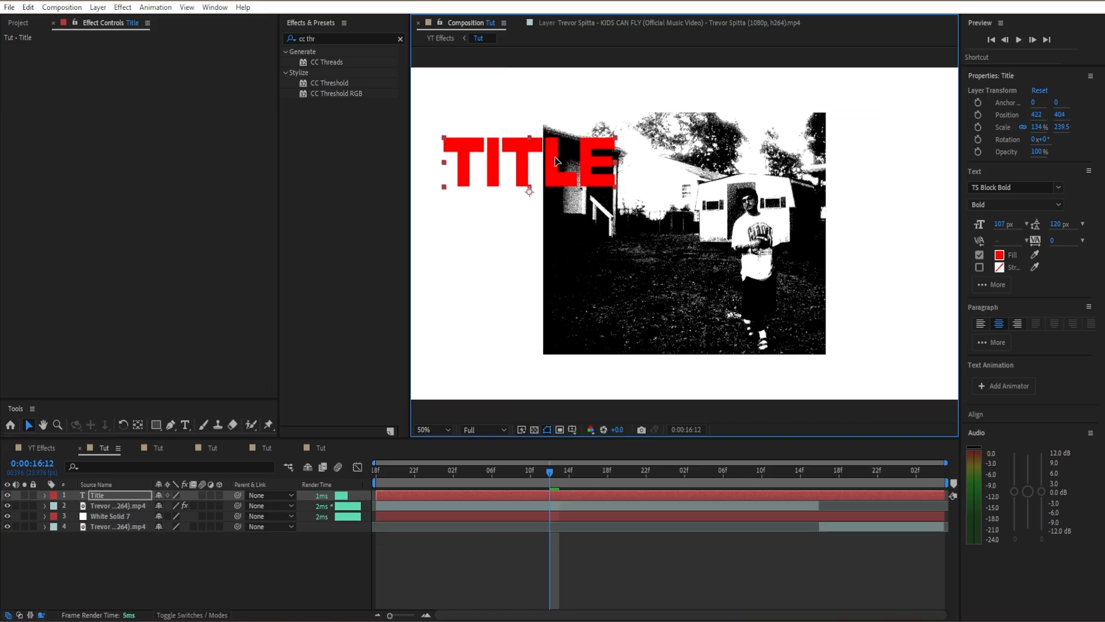
scroll(554, 185, "up", 4)
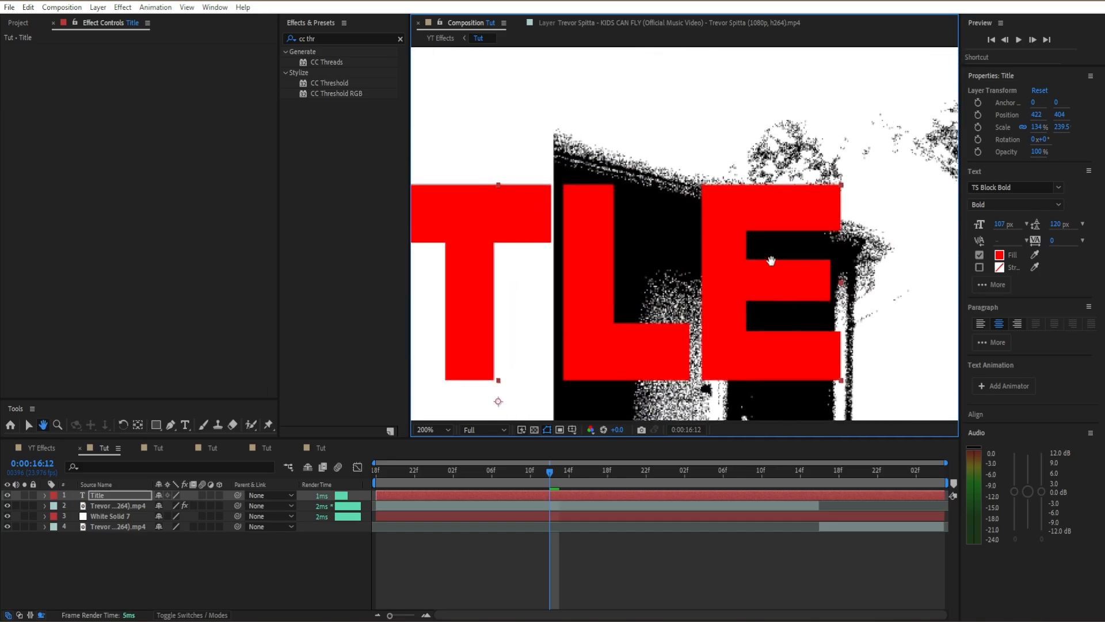
key("v")
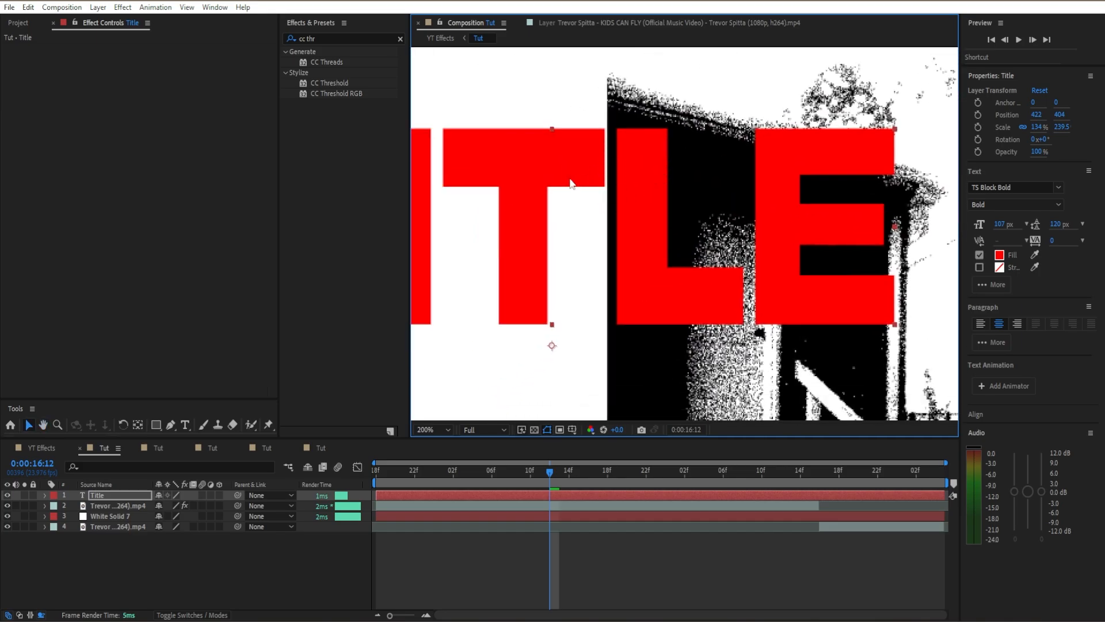
key("Up")
key("Up")
key("Up")
key("Left")
key("Left")
key("Left")
key("Left")
key("Left")
key("Left")
key("Left")
key("Left")
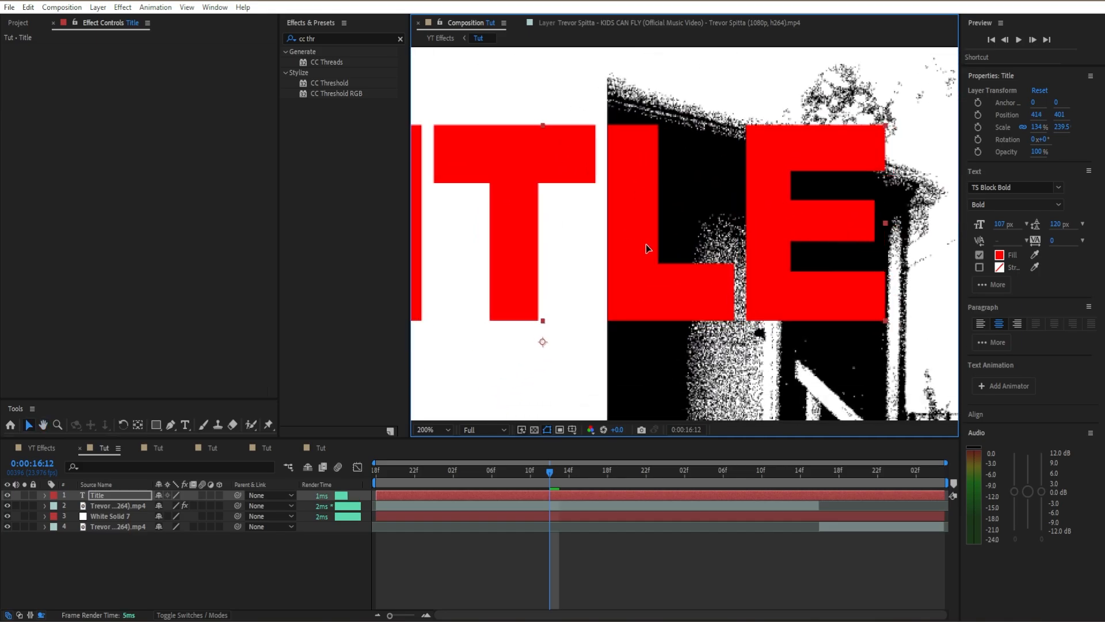
left_click_drag(646, 244, 648, 244)
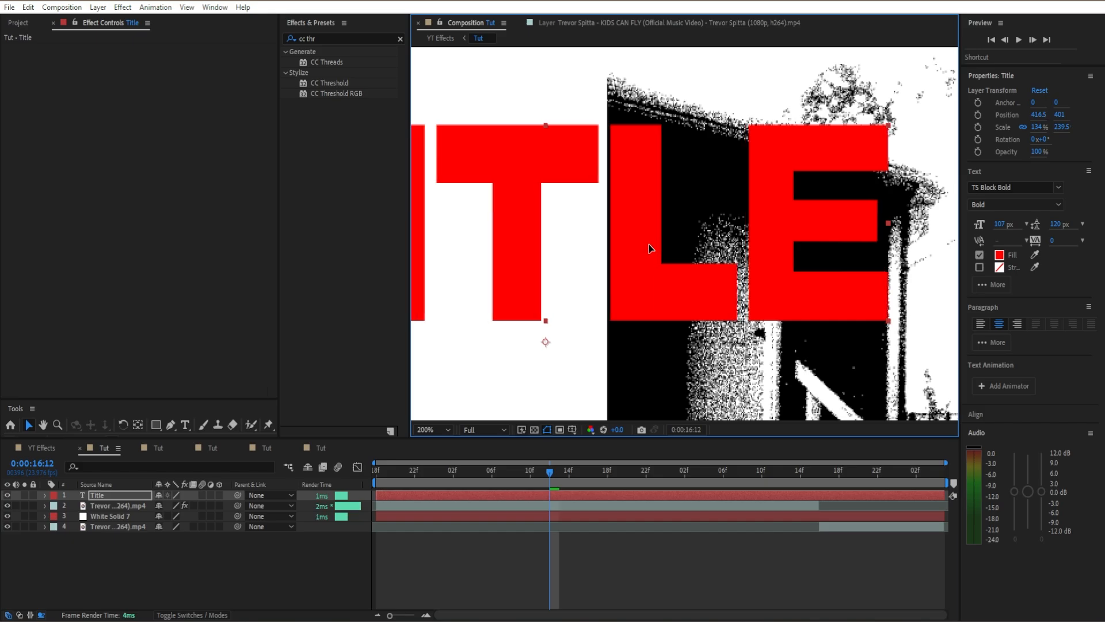
key("comma")
key("comma")
Duplicate the title layer and move the copy directly below the original to a Y position of about 593
left_click(468, 499)
key("ctrl+d")
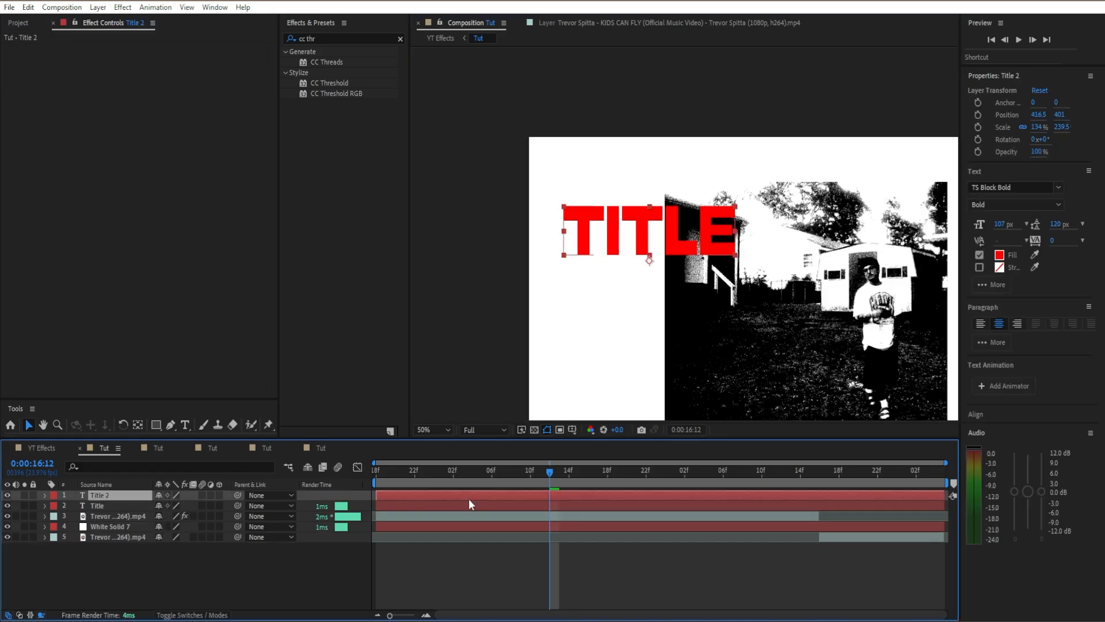
key("p")
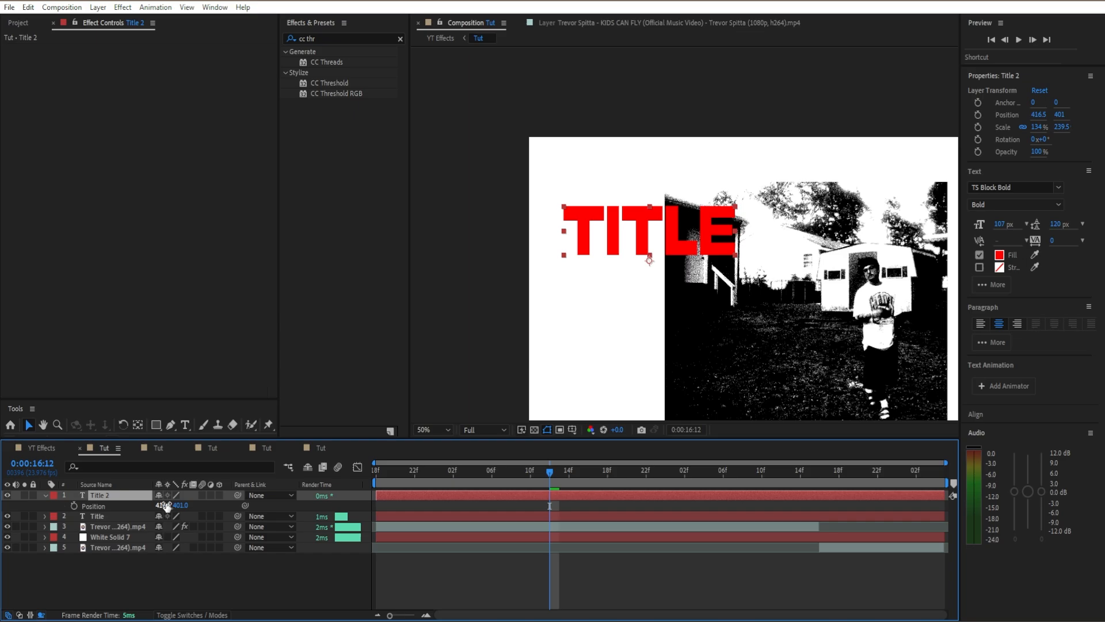
left_click_drag(180, 505, 315, 478)
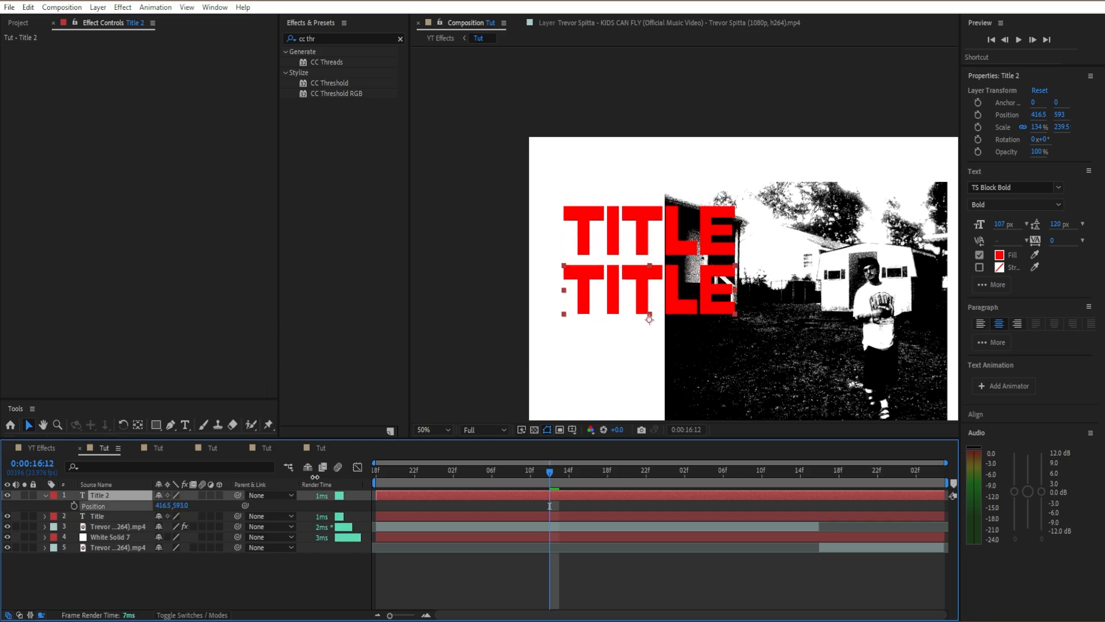
Replace the text of the duplicated title with "card"
double_click(499, 495)
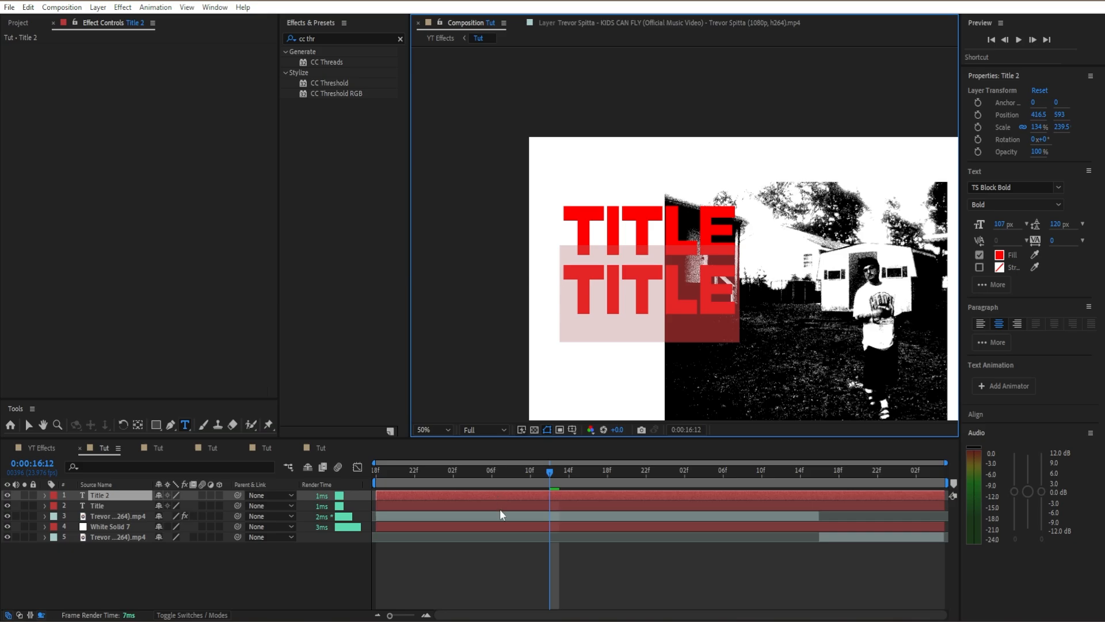
type("card")
left_click(299, 493)
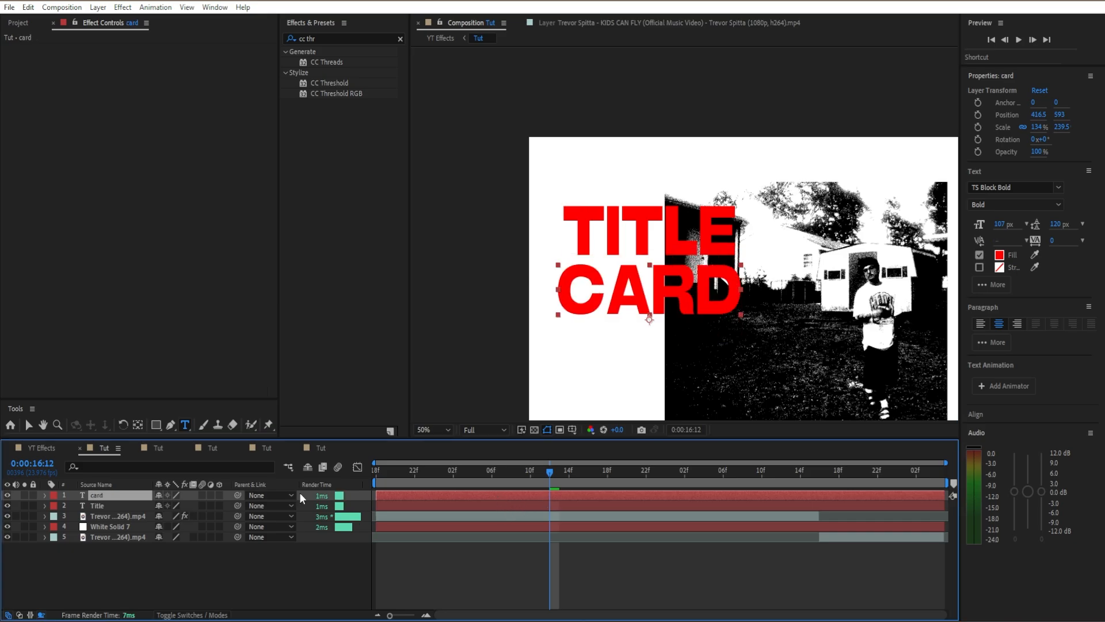
Shift the "card" text horizontally to an X position of about 462.5 so the clip's left edge runs between A and R
key("p")
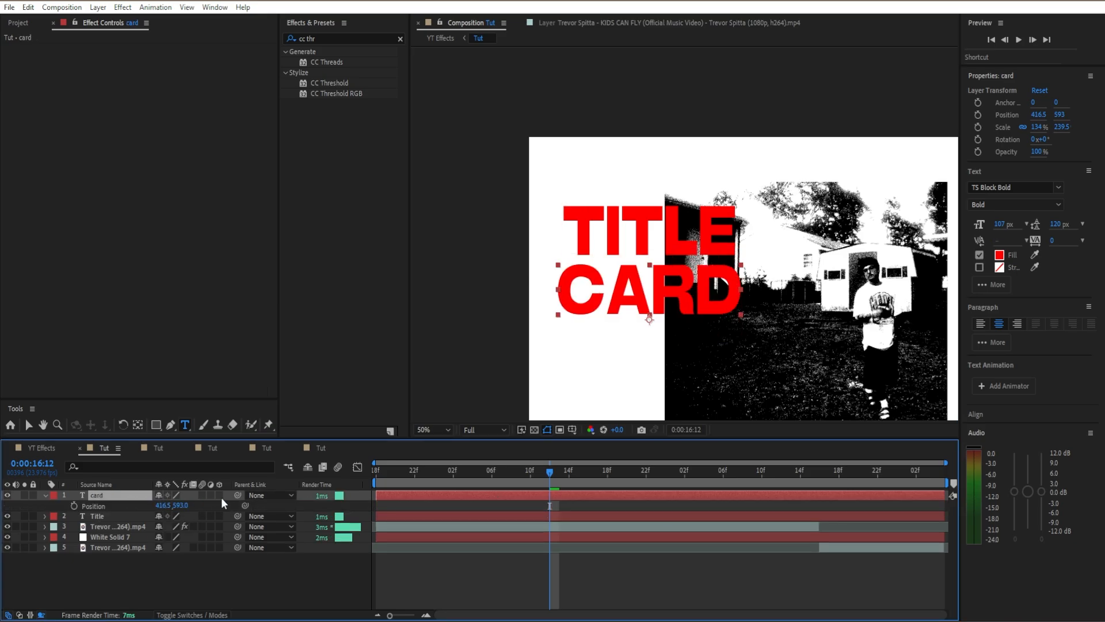
left_click_drag(160, 506, 182, 509)
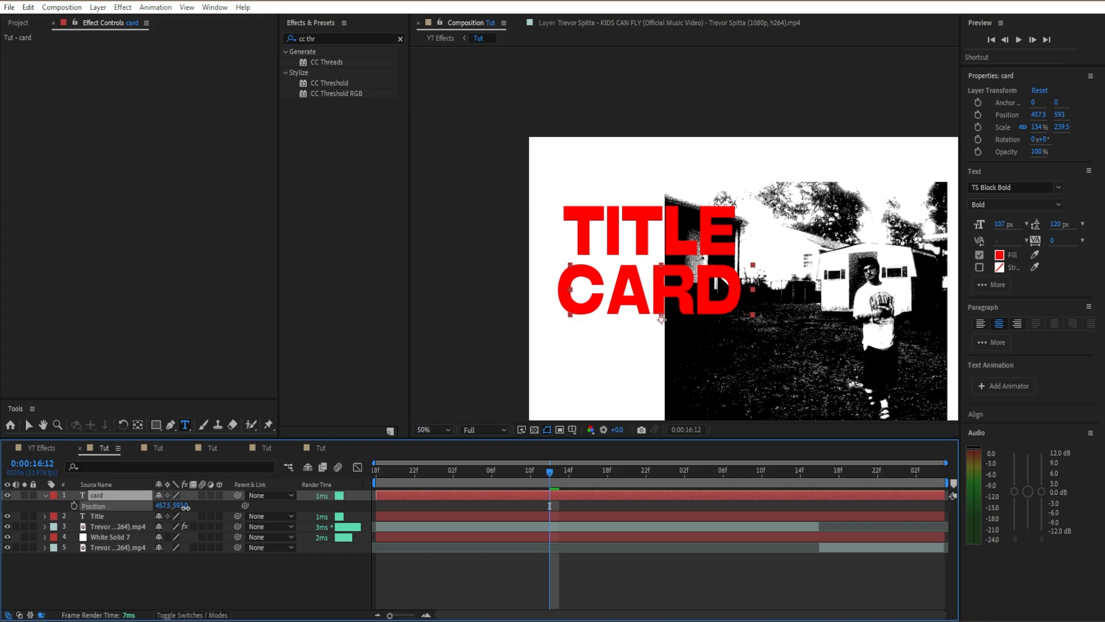
key("Caps_Lock")
key("Caps_Lock")
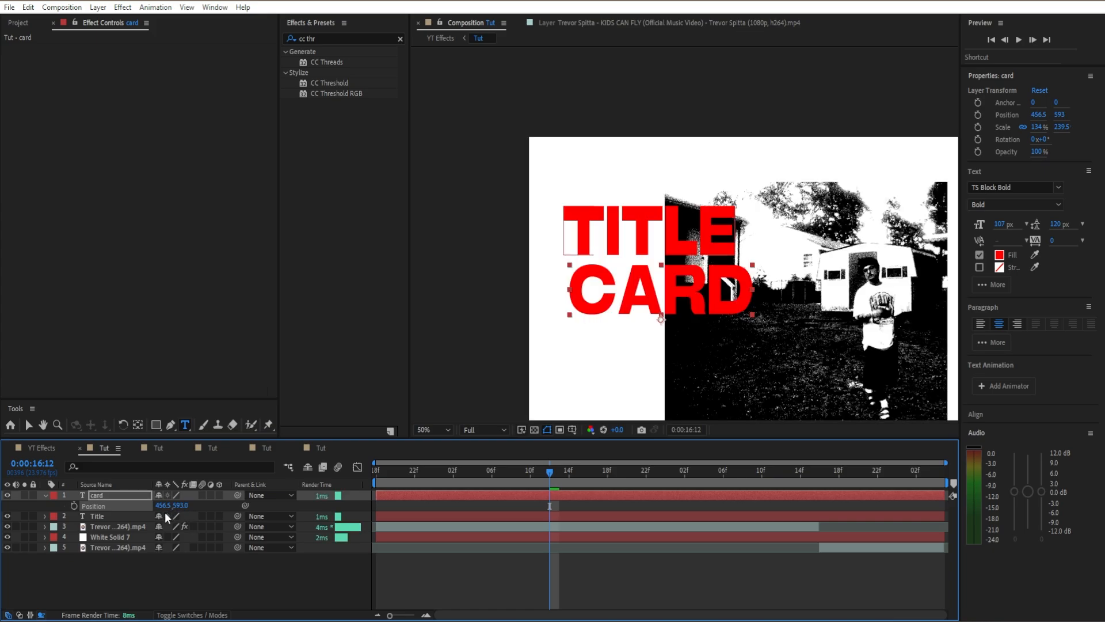
left_click_drag(167, 507, 211, 519)
key("p")
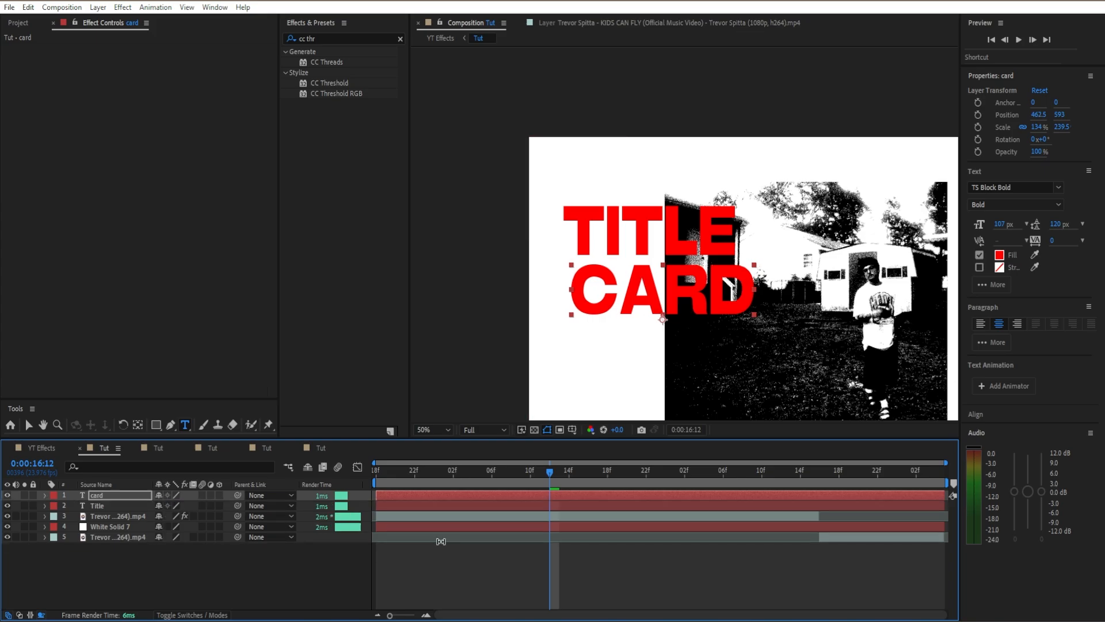
Fill the letters "Tit" of the upper title with black and retype them as "Tit" in front of "le"
left_click(656, 259)
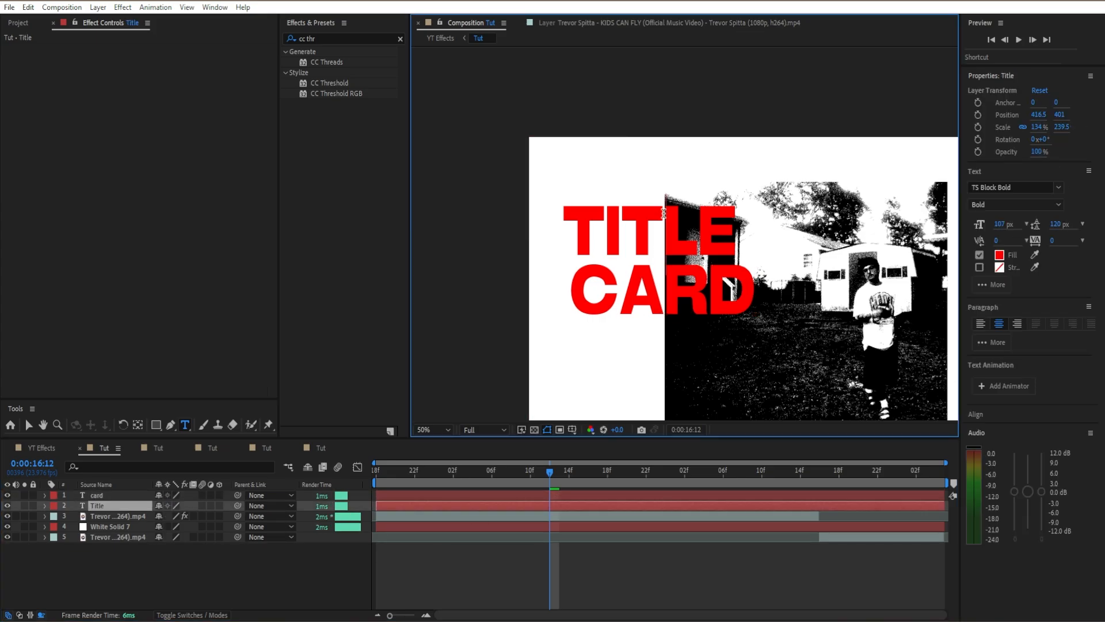
left_click_drag(666, 213, 570, 214)
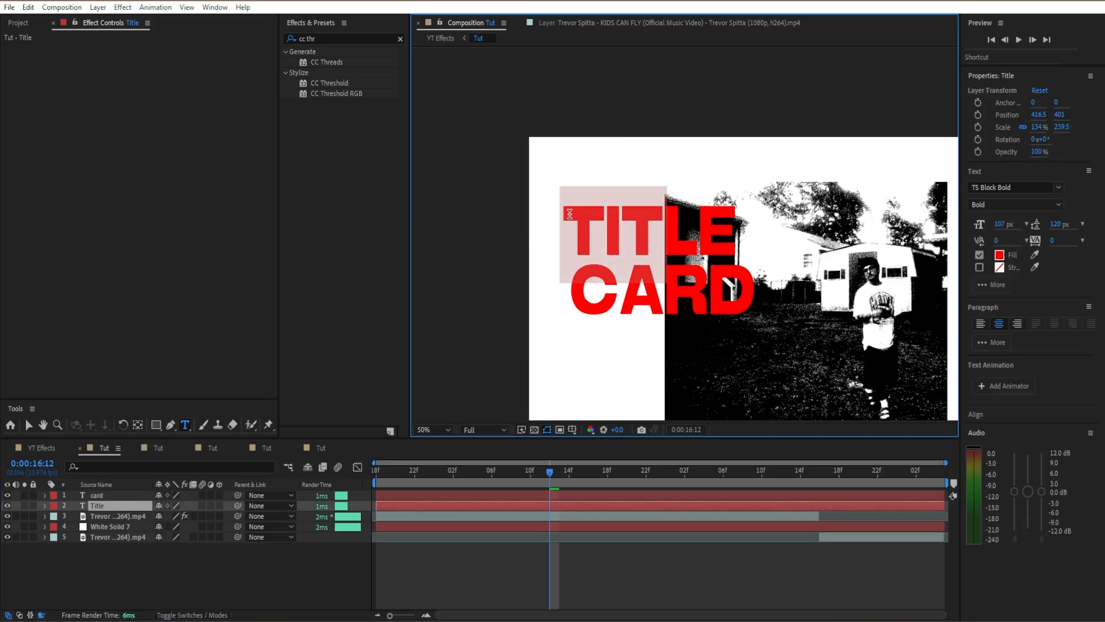
left_click(1000, 254)
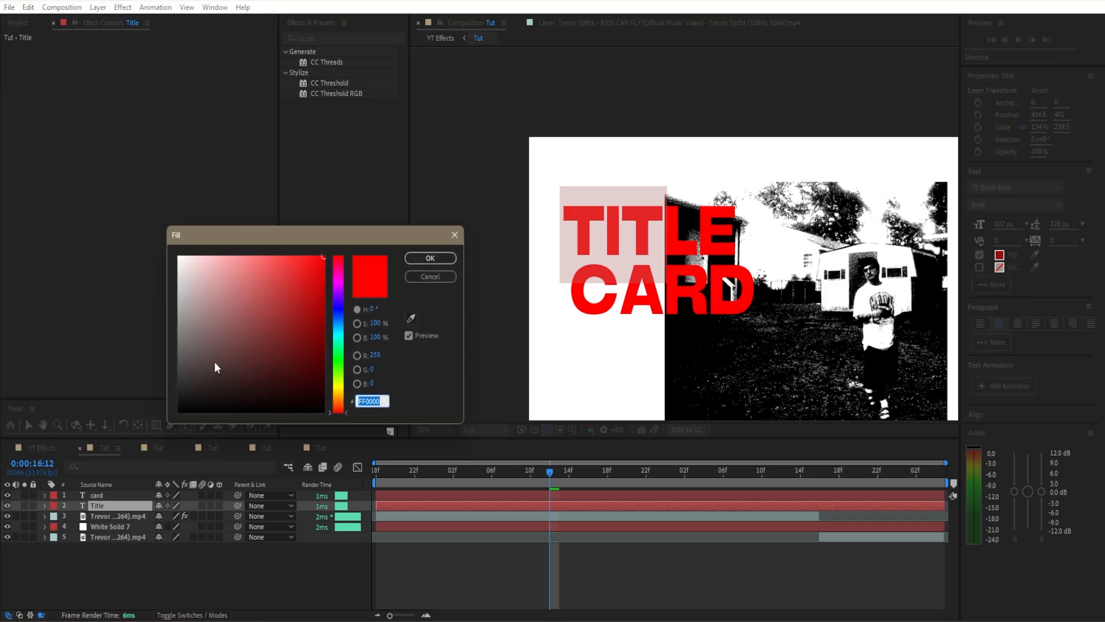
left_click_drag(205, 354, 377, 465)
left_click(439, 263)
type("v")
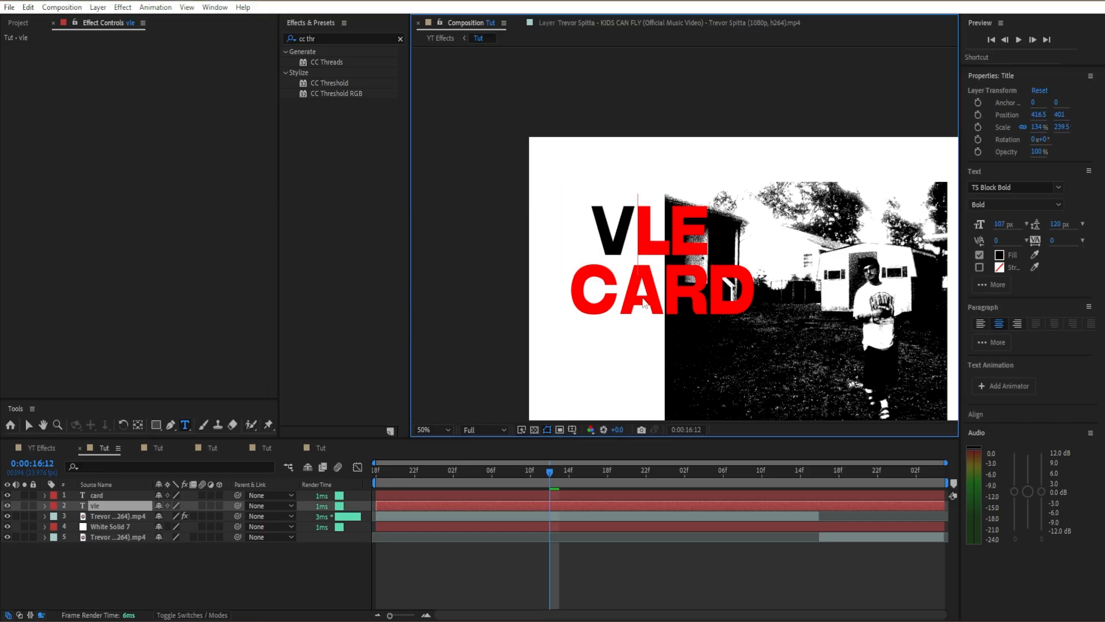
key("BackSpace")
type("Tit")
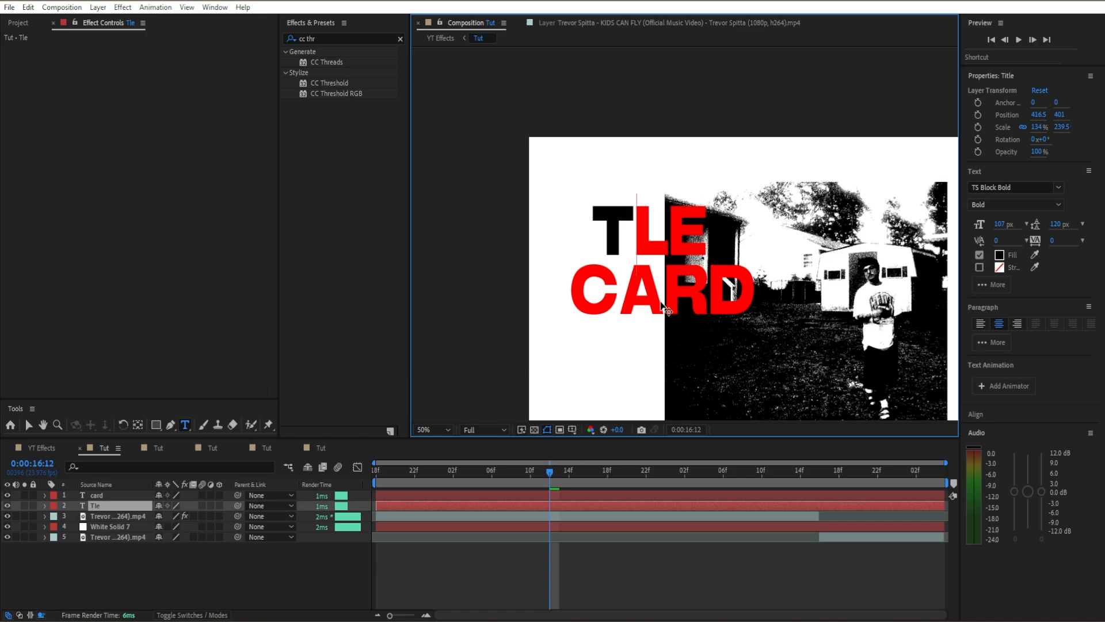
key("Escape")
Fill the letters "ca" of the "card" text with black (000000)
left_click(654, 305)
double_click(654, 302)
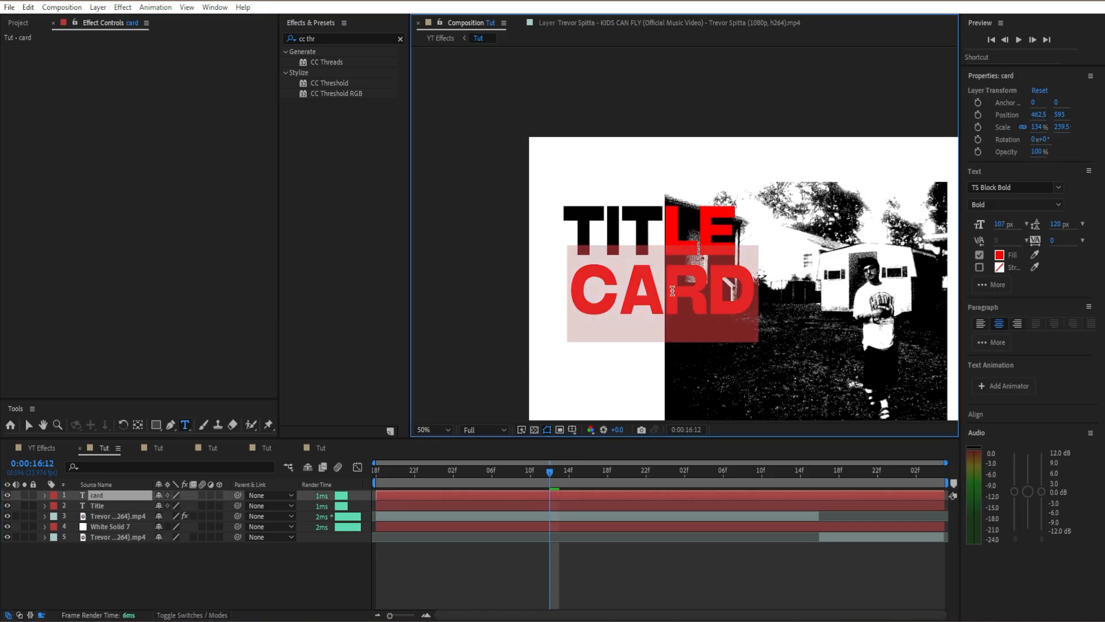
left_click(646, 281)
left_click_drag(651, 294, 593, 305)
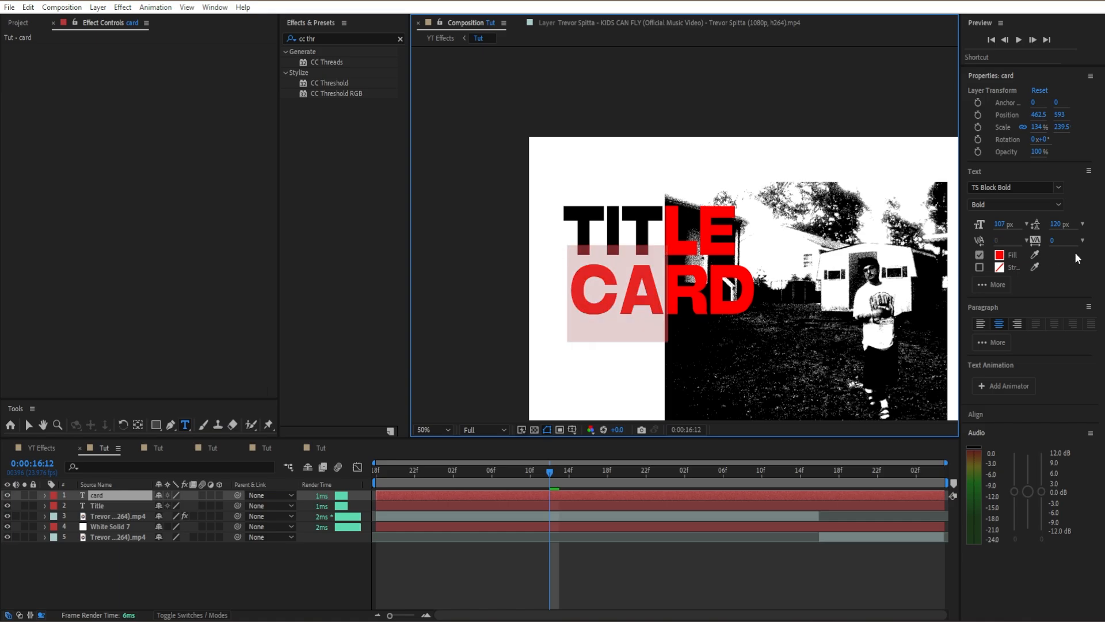
left_click(1000, 255)
left_click(276, 323)
left_click_drag(277, 323, 316, 412)
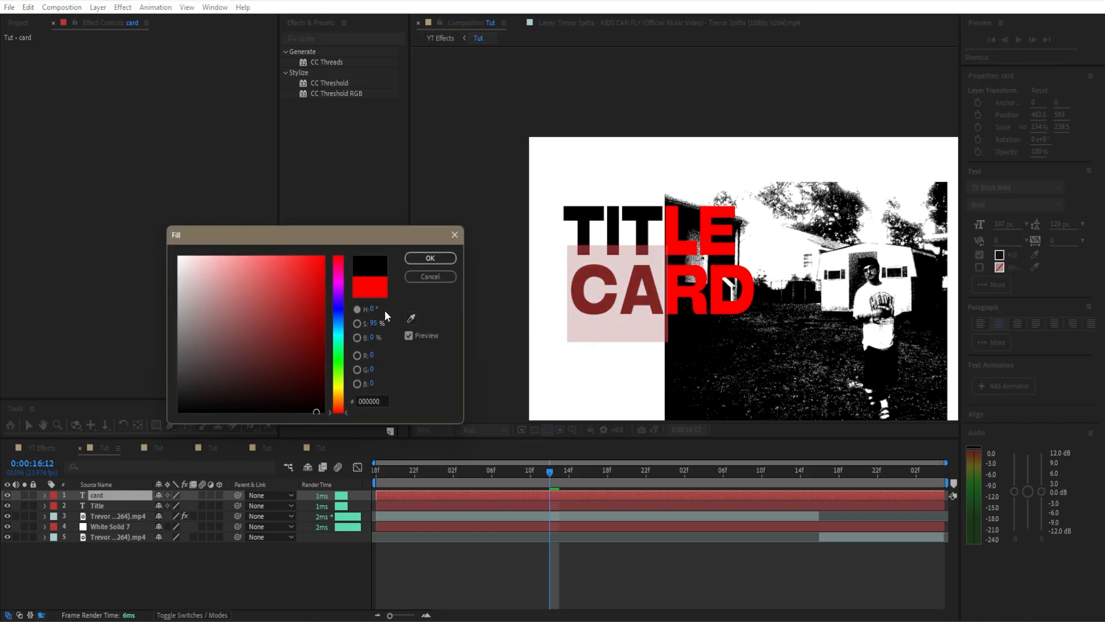
left_click(430, 258)
left_click(587, 558)
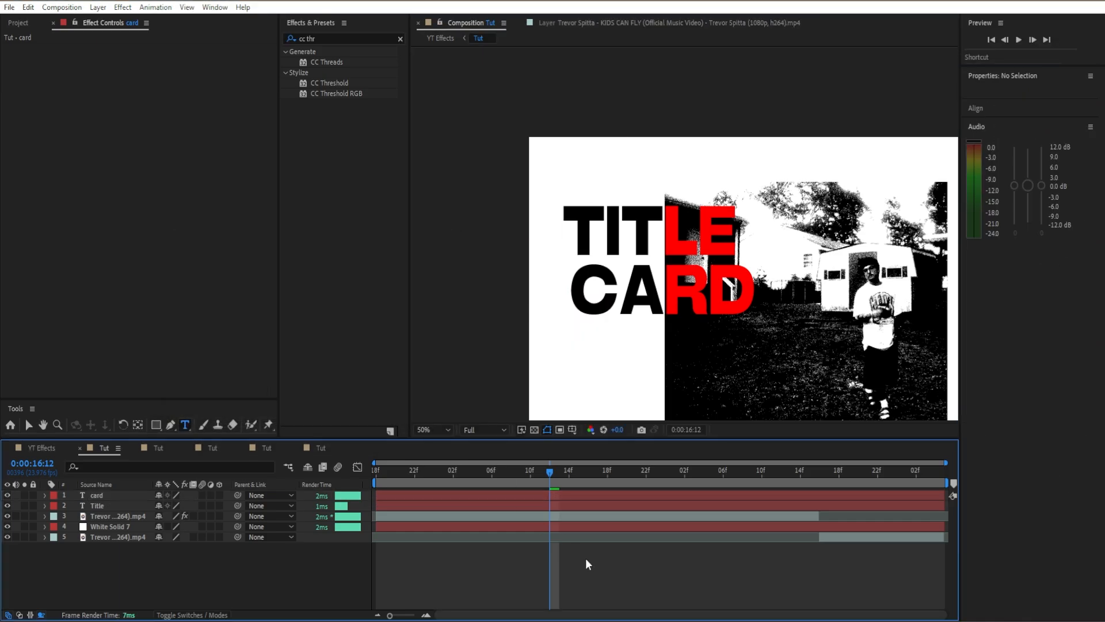
Fill the letters "rd" of the "card" text with bright green (00FF06)
left_click(624, 505)
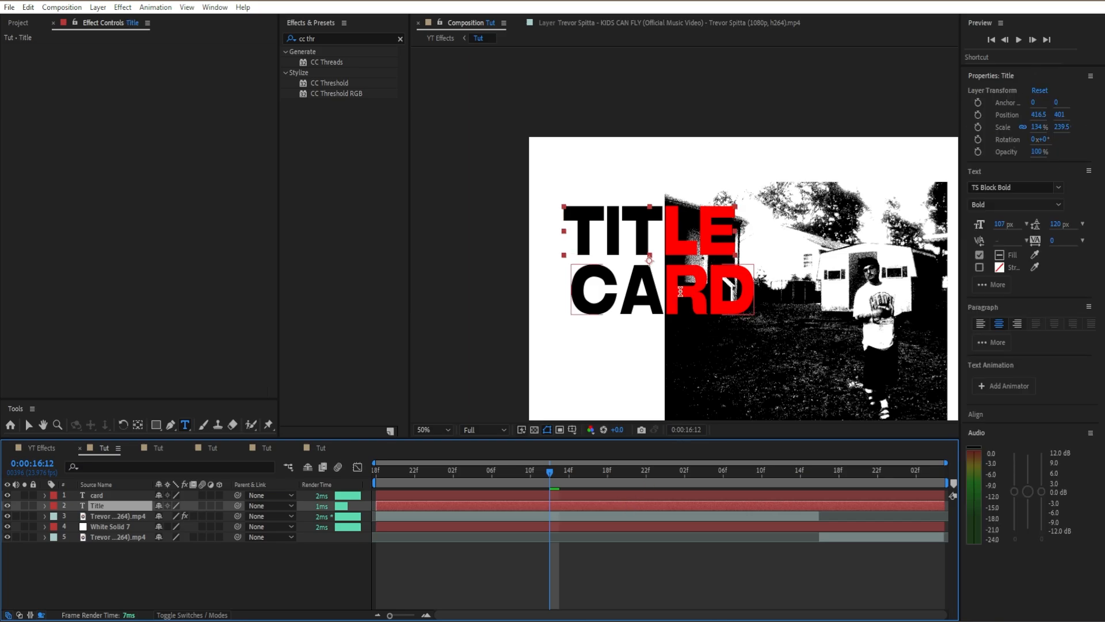
left_click(656, 288)
double_click(668, 288)
left_click(656, 285)
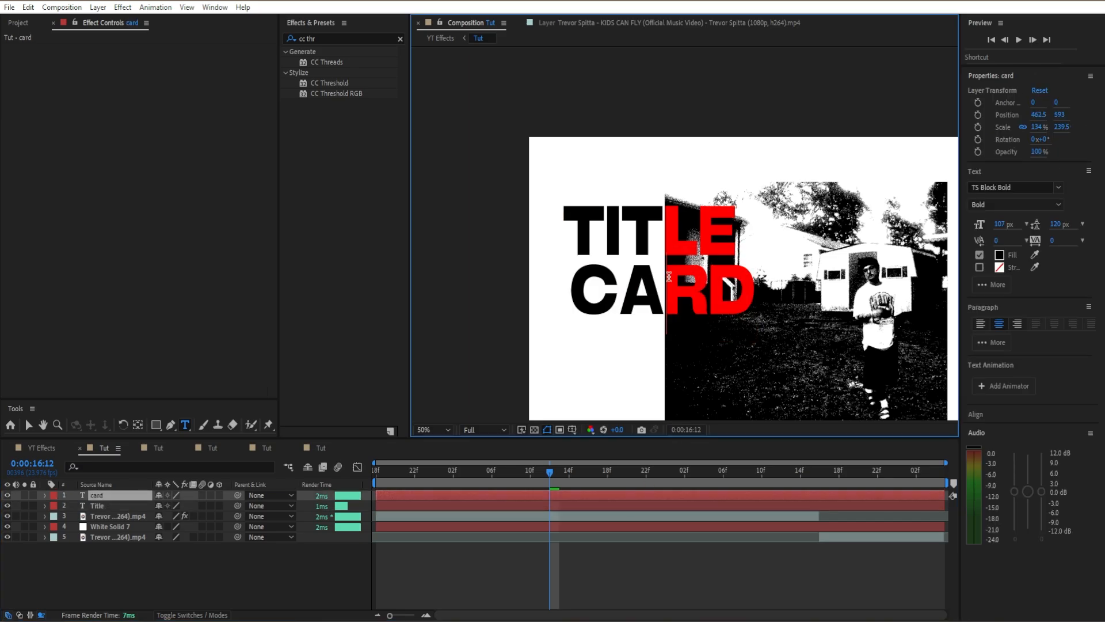
left_click_drag(667, 278, 754, 293)
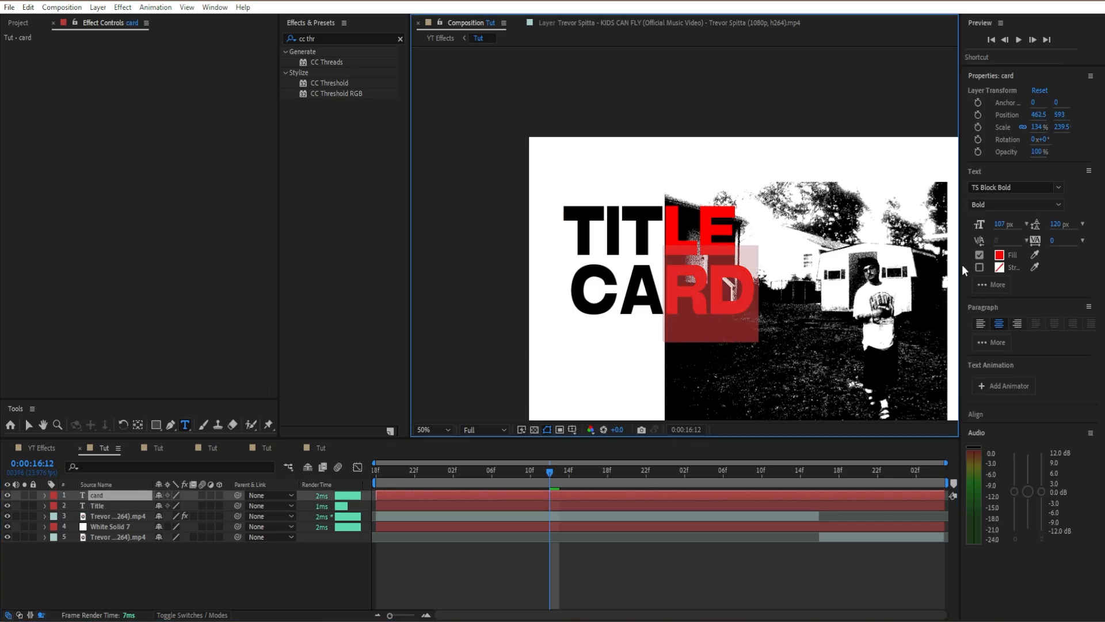
left_click(999, 254)
left_click(341, 364)
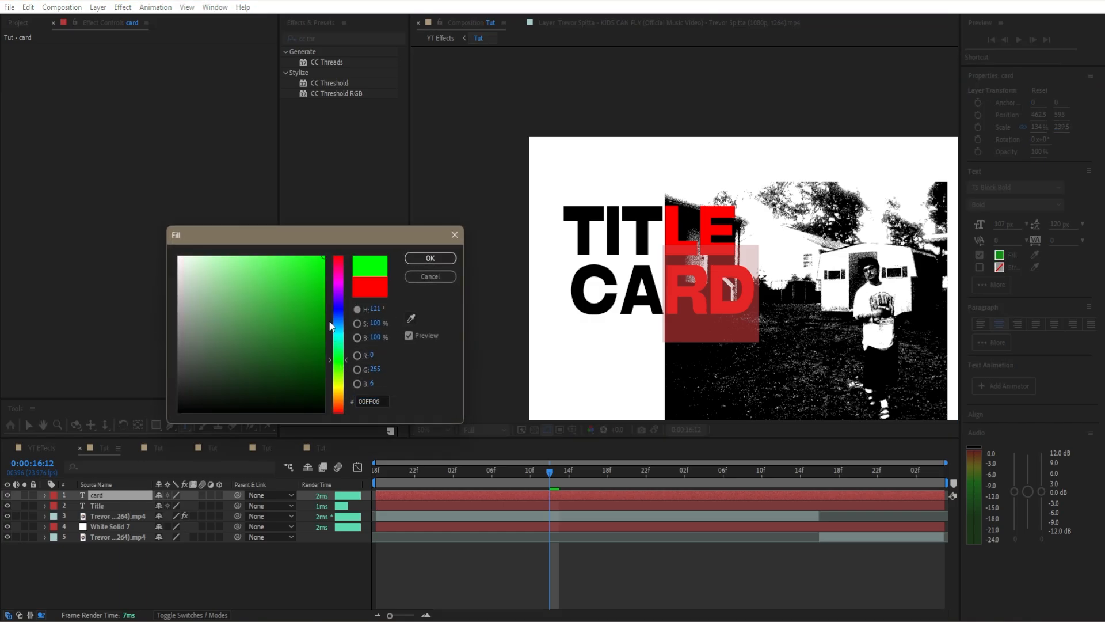
left_click(430, 258)
left_click(666, 579)
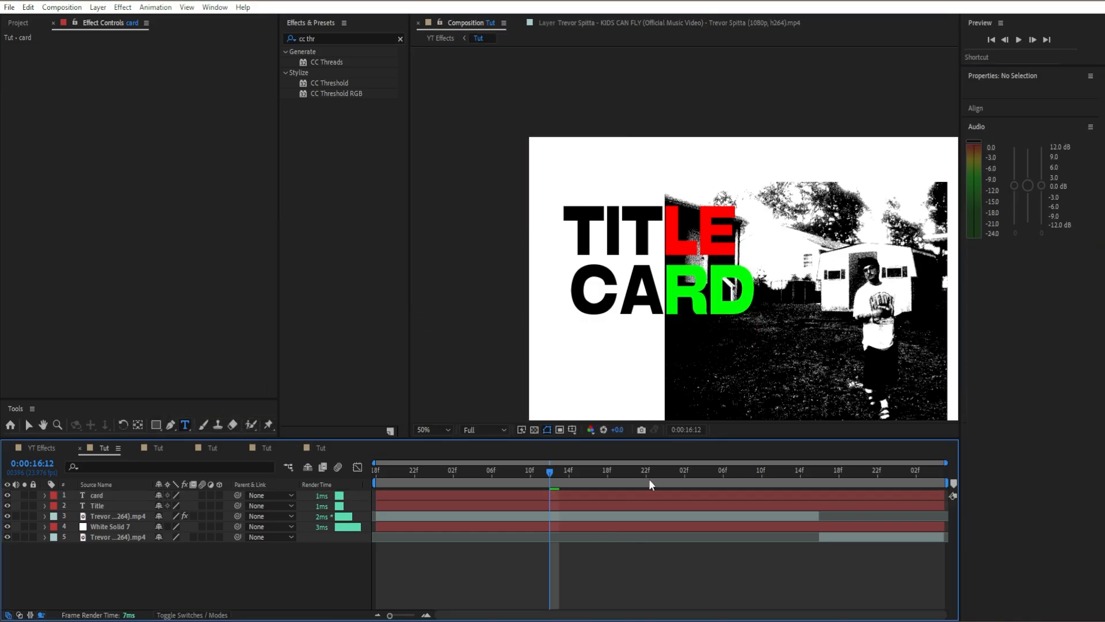
Duplicate the "card" text layer and replace the copy's text with "Name" in black
key("v")
left_click_drag(771, 336, 633, 280)
key("ctrl+d")
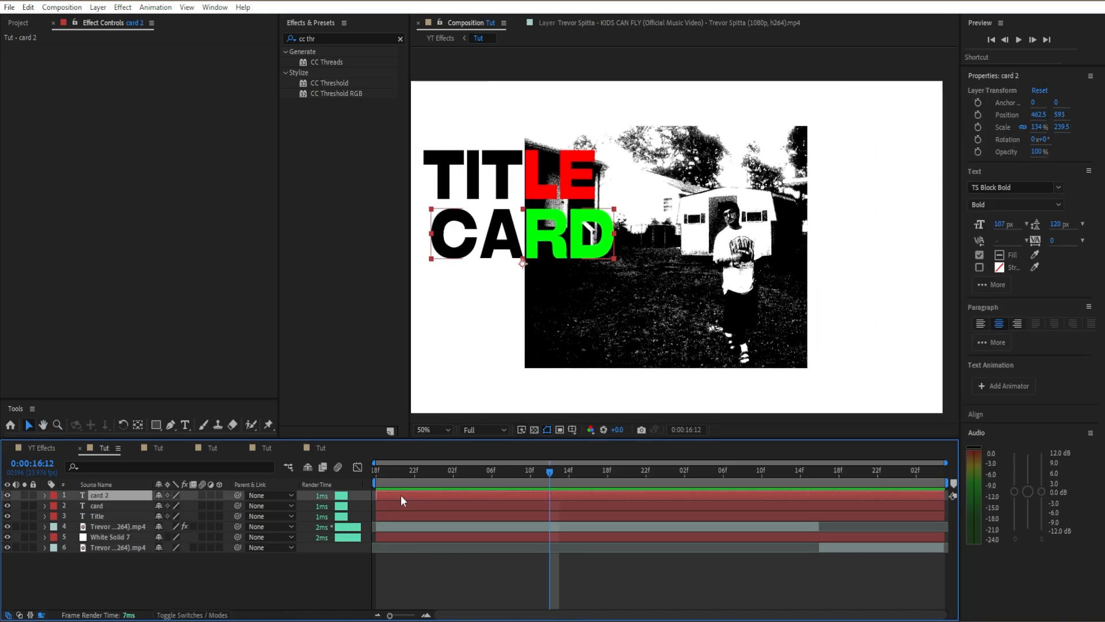
double_click(401, 495)
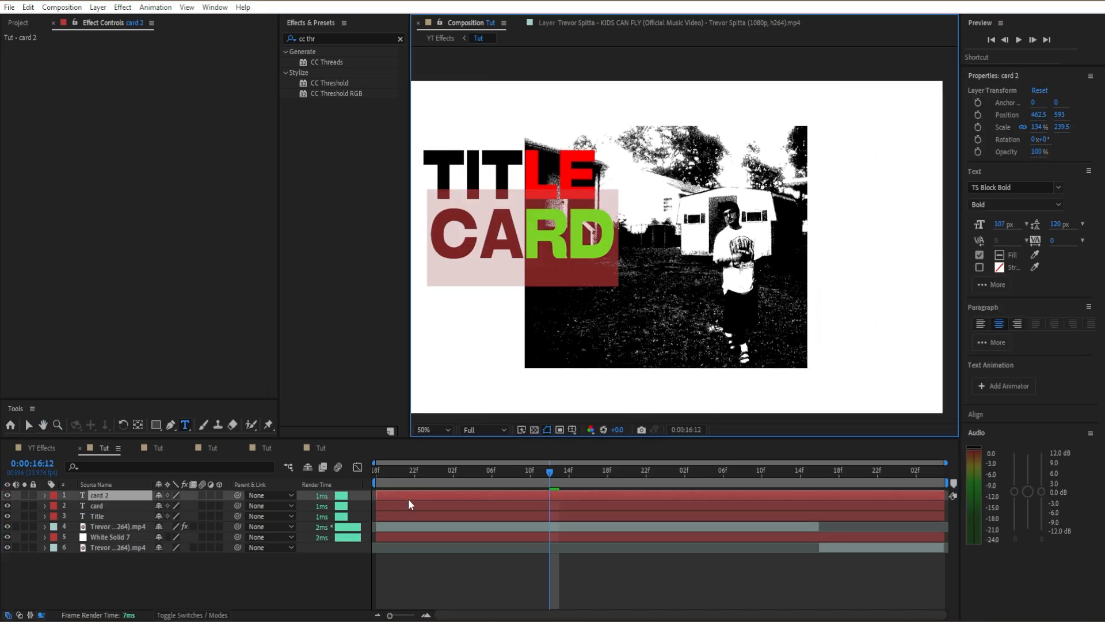
type("Aris")
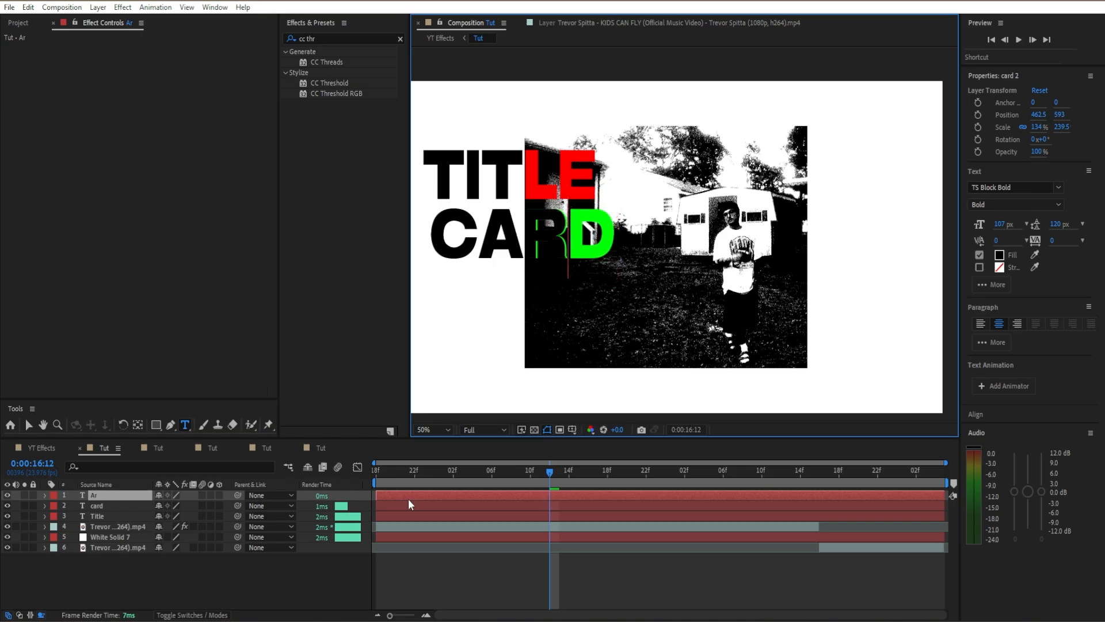
key("BackSpace")
key("BackSpace")
key("BackSpace")
key("BackSpace")
type("Name")
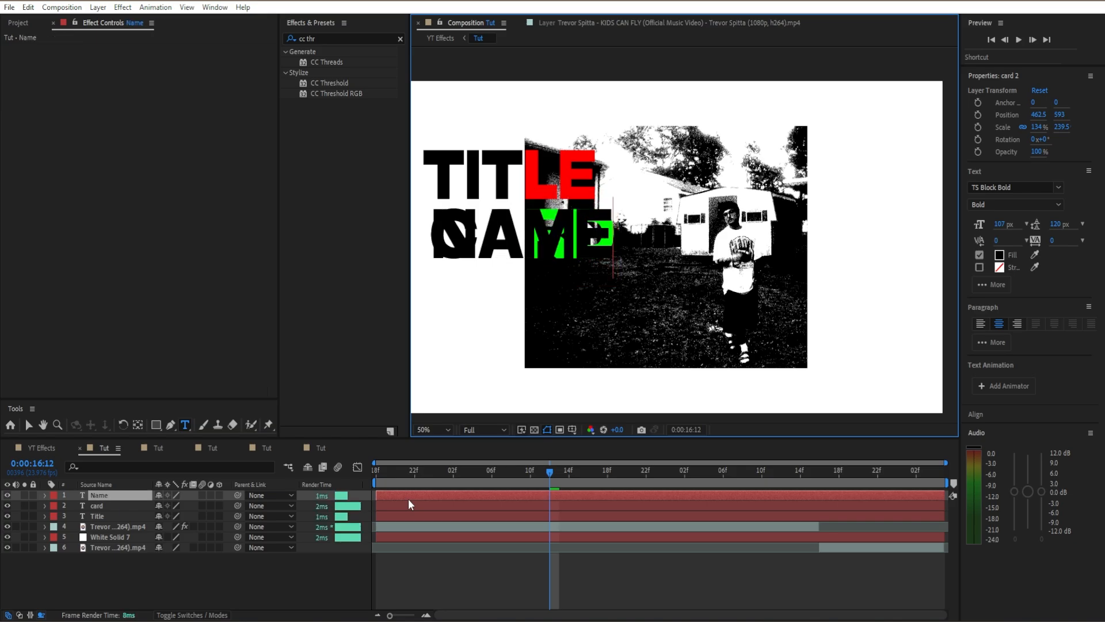
left_click(409, 498)
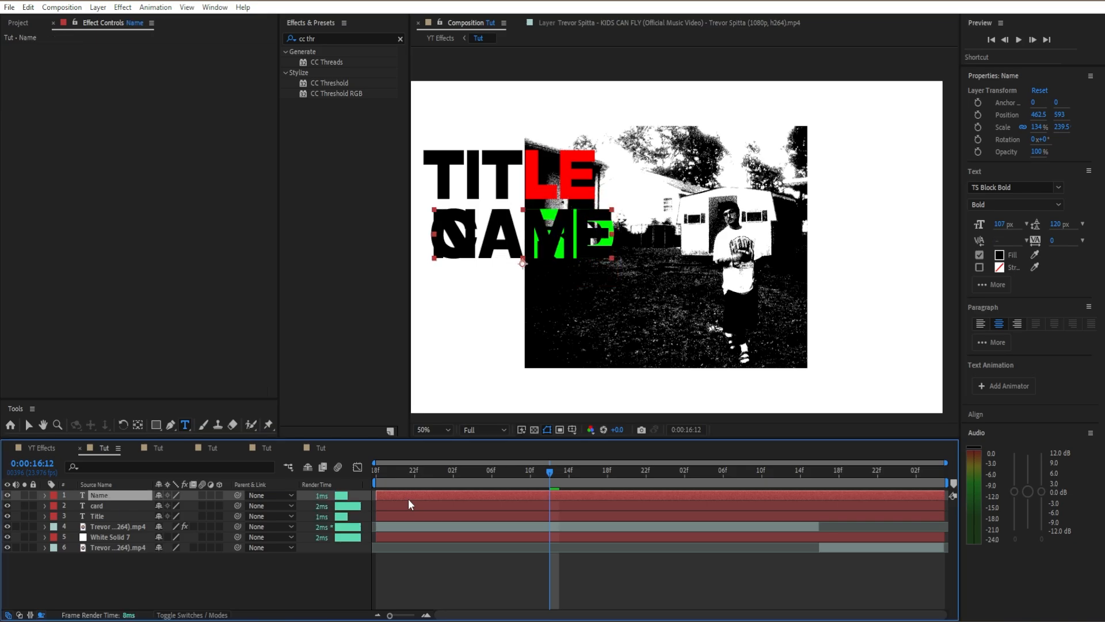
Move the "Name" text below the framed clip, centred under it, and scale it down
key("v")
left_click_drag(524, 245, 660, 371)
key("s")
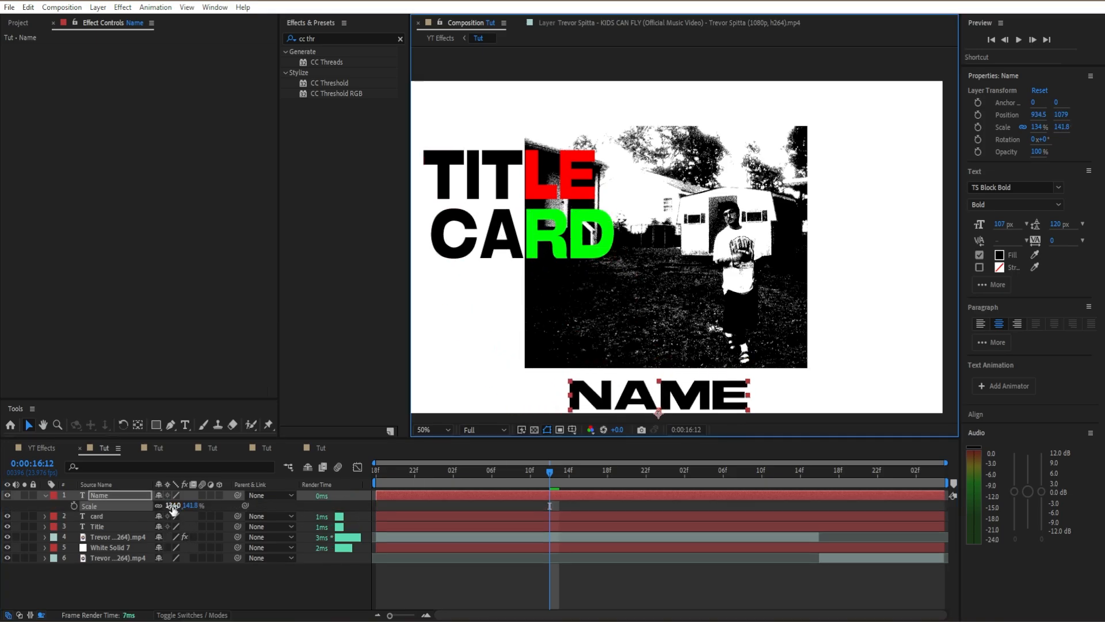
left_click_drag(172, 505, 153, 511)
key("s")
left_click_drag(685, 406, 679, 389)
Trim the ends of the three text layers and the white solid to 0:00:17:16, where the second clip starts
left_click(607, 558)
left_click(820, 470)
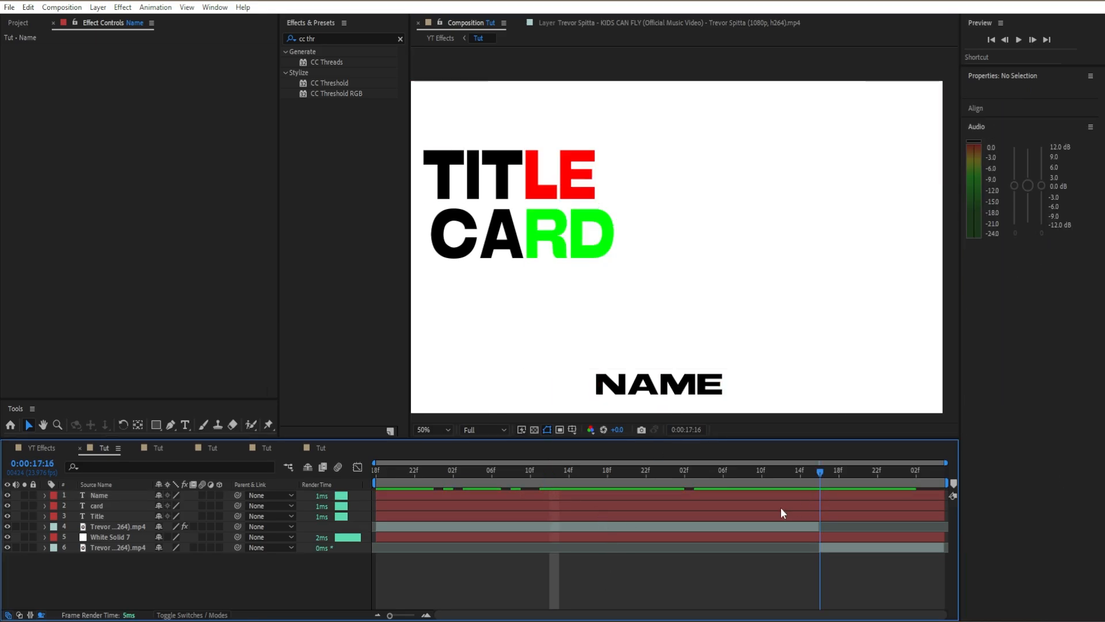
left_click_drag(361, 492, 355, 515)
key("alt+bracketright")
left_click(818, 546)
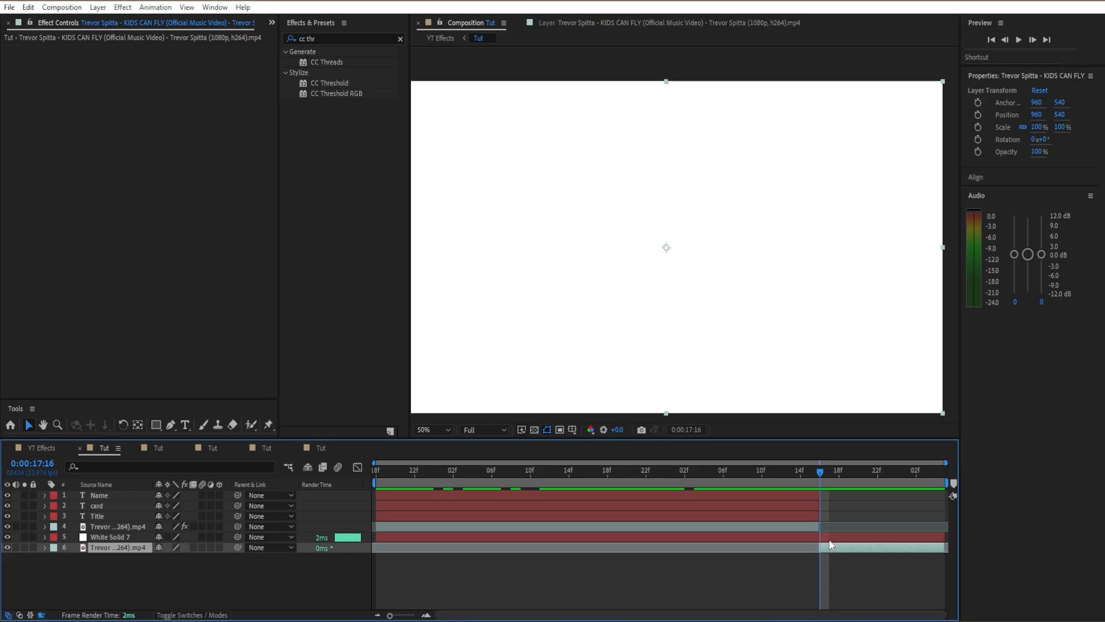
left_click(858, 536)
key("alt+bracketright")
left_click(858, 534)
key("equal")
key("equal")
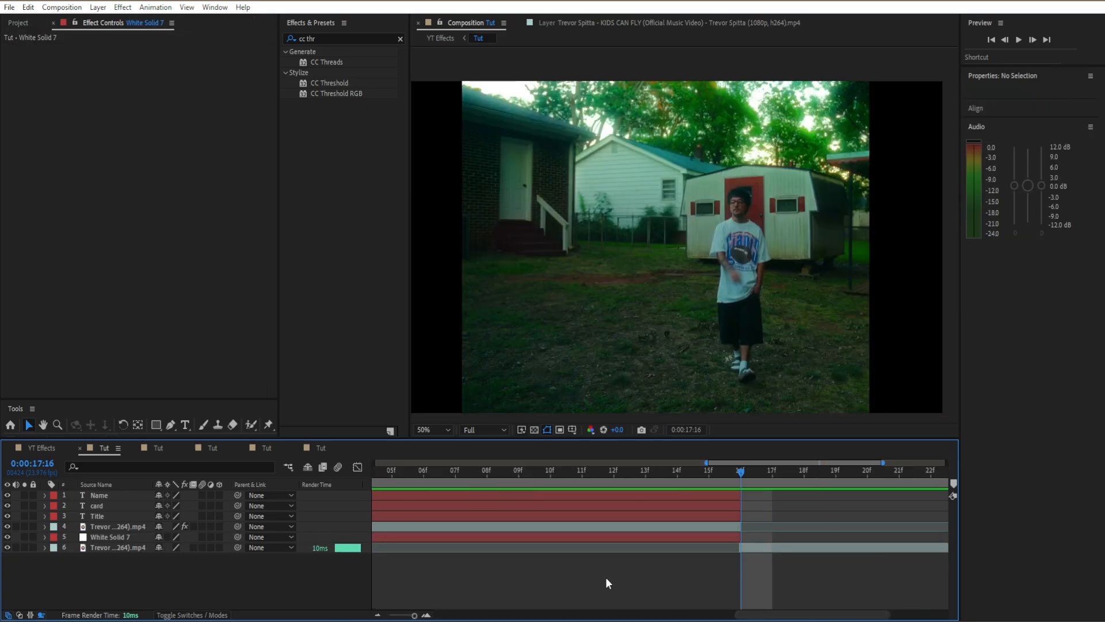
Duplicate White Solid 7 above all other layers and set the copy's opacity to 0%
left_click(131, 534)
key("ctrl+d")
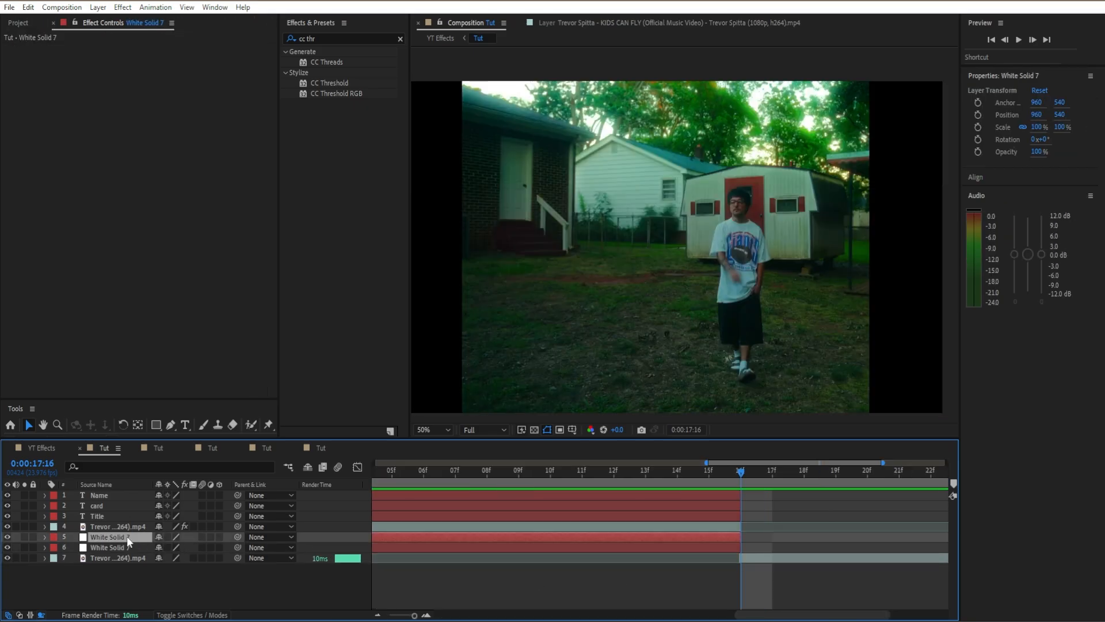
left_click_drag(116, 540, 116, 492)
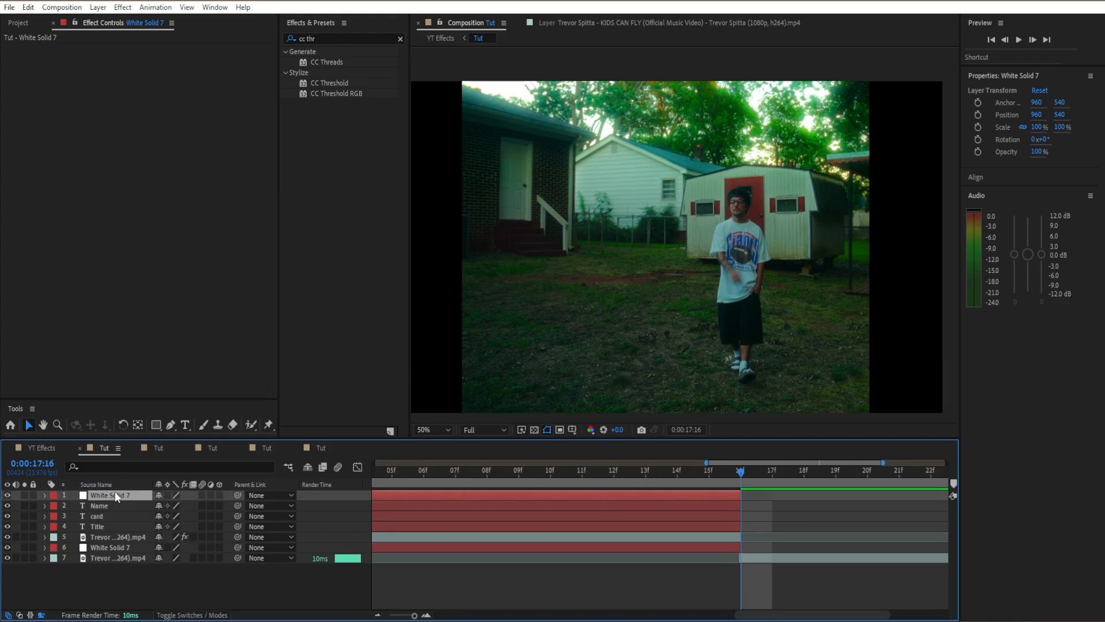
left_click(614, 472)
key("t")
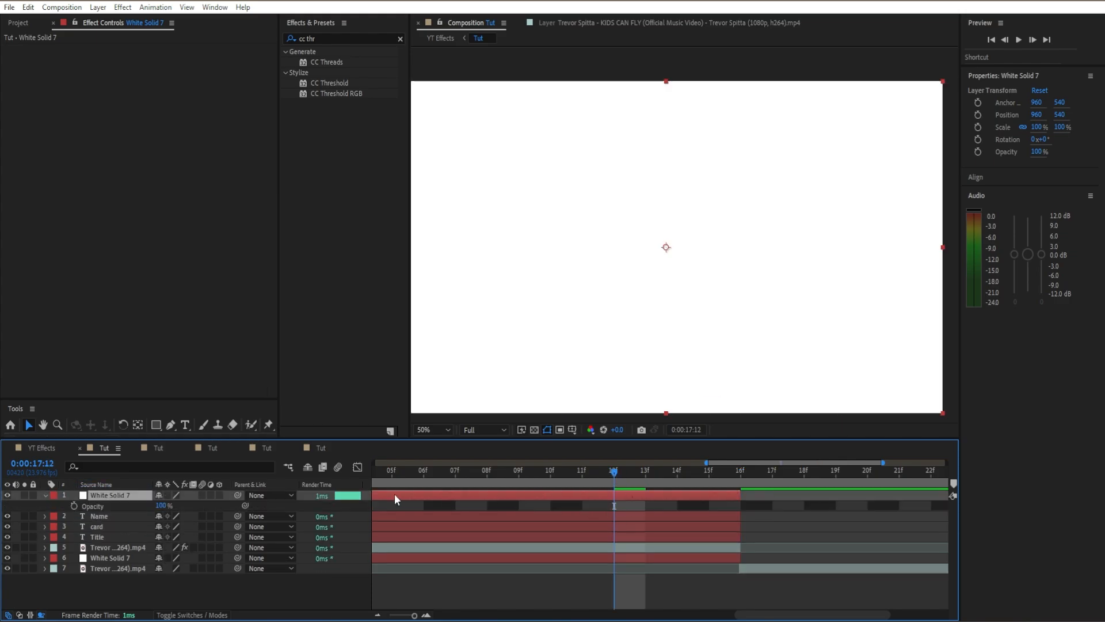
left_click_drag(160, 509, 102, 509)
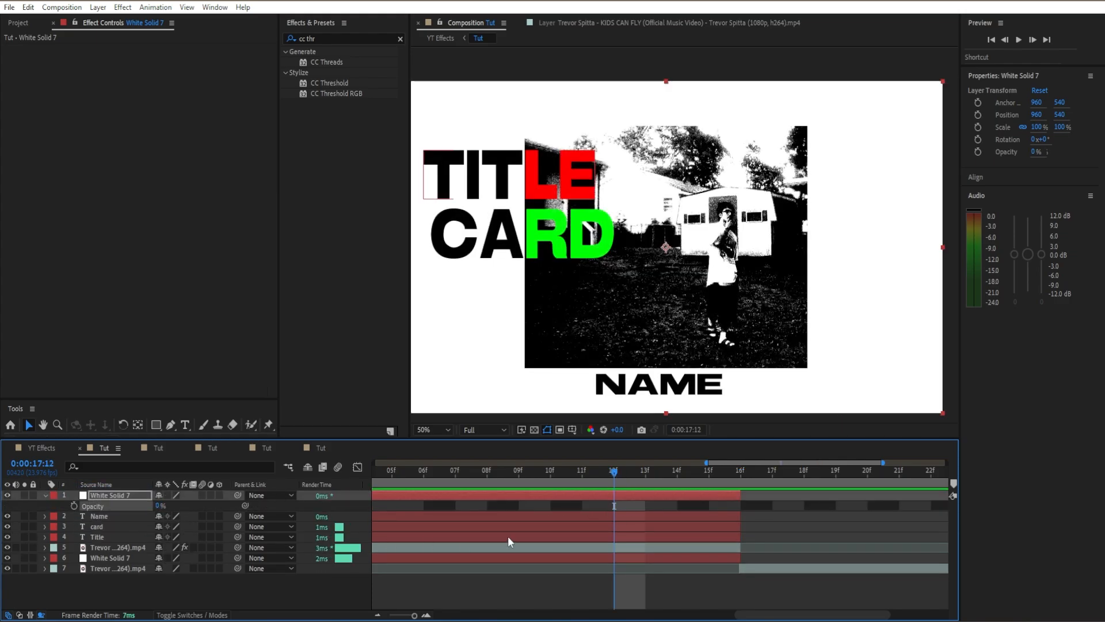
Cut the top white solid down to a short piece across the clip change, running from 0:00:17:15 to 0:00:17:17
key("ctrl+shift+d")
key("Delete")
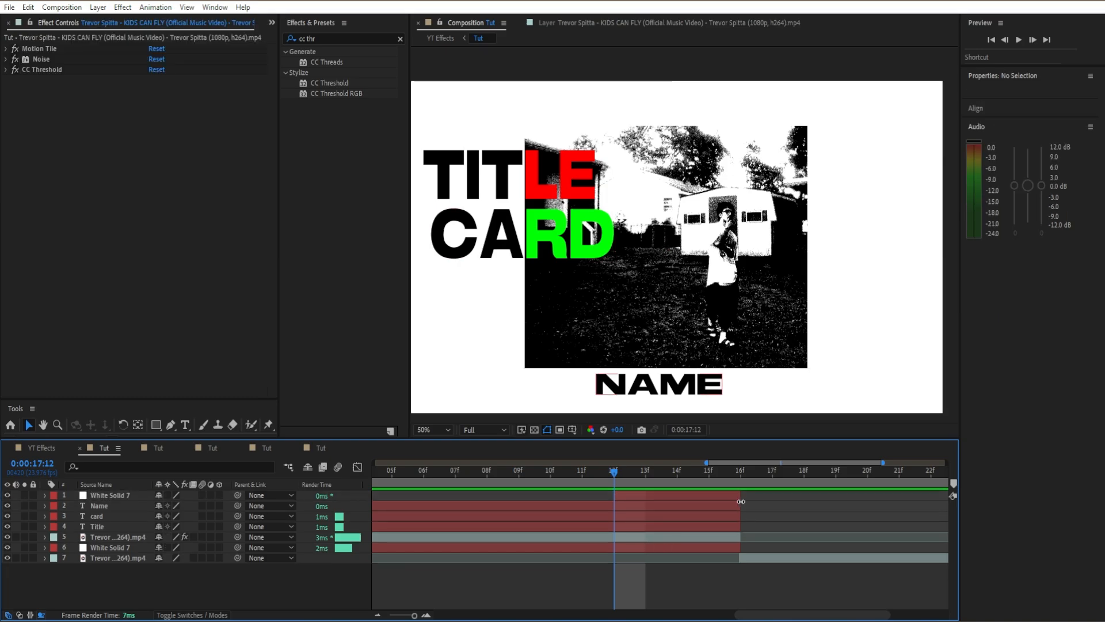
left_click_drag(639, 496, 702, 481)
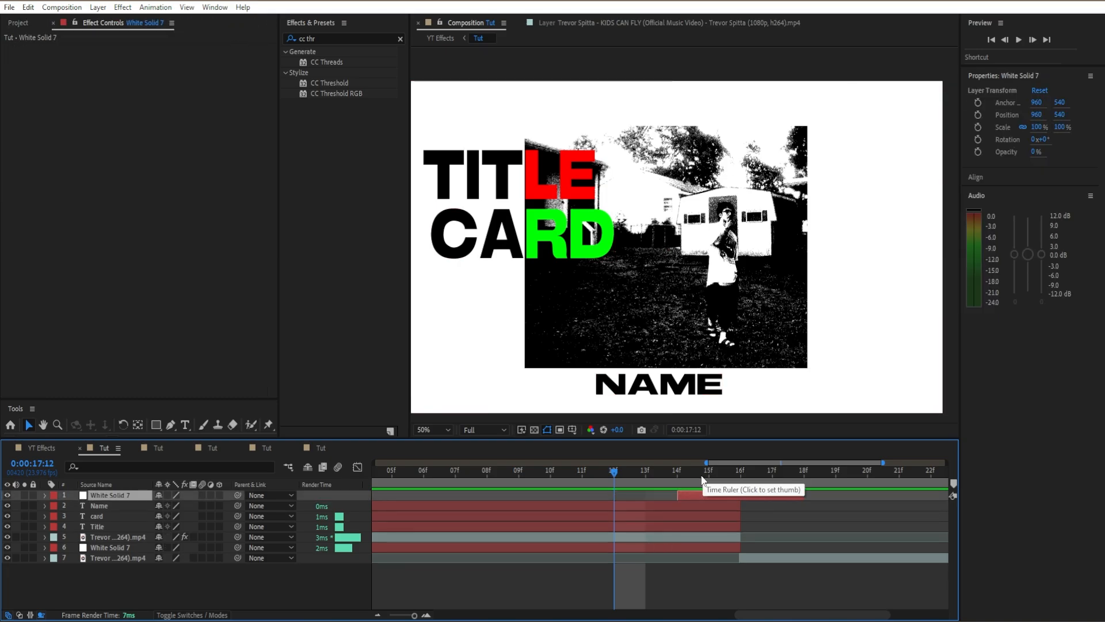
left_click(772, 472)
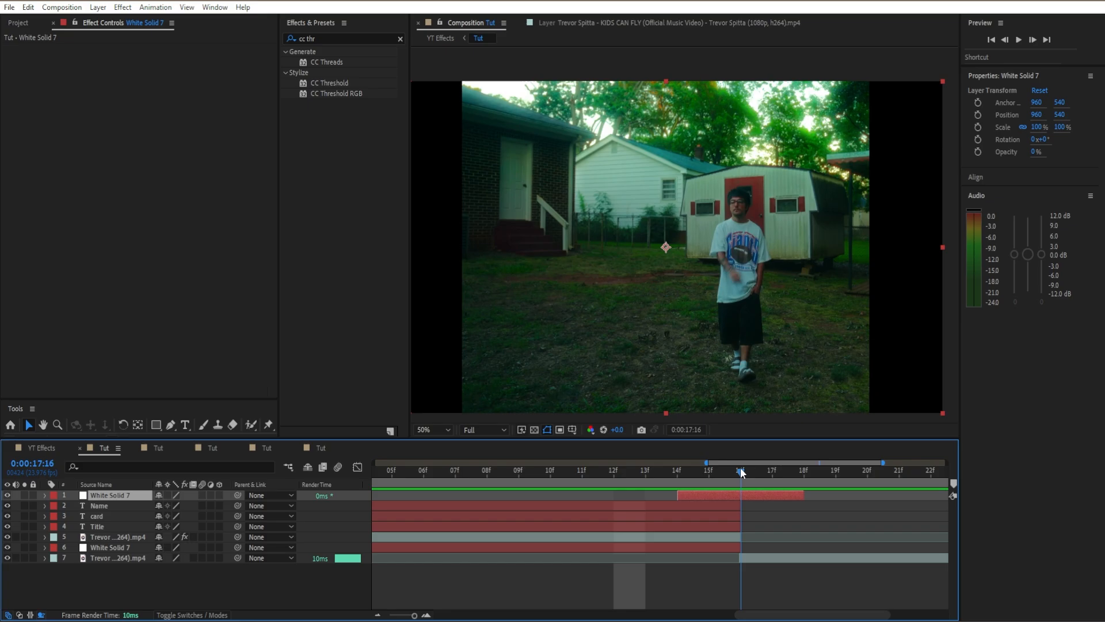
left_click_drag(776, 472, 709, 472)
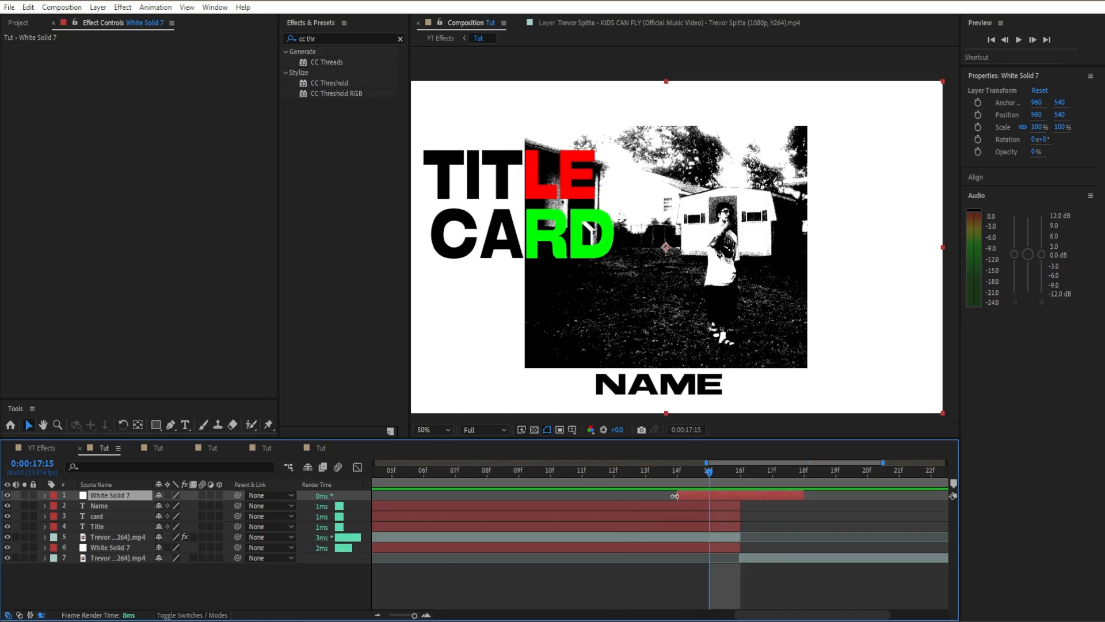
key("alt+bracketleft")
left_click_drag(804, 495, 775, 500)
Keyframe the top white solid's opacity at 0% on 0:00:17:15, 100% on 0:00:17:16 and 0% on 0:00:17:17
key("t")
left_click(74, 506)
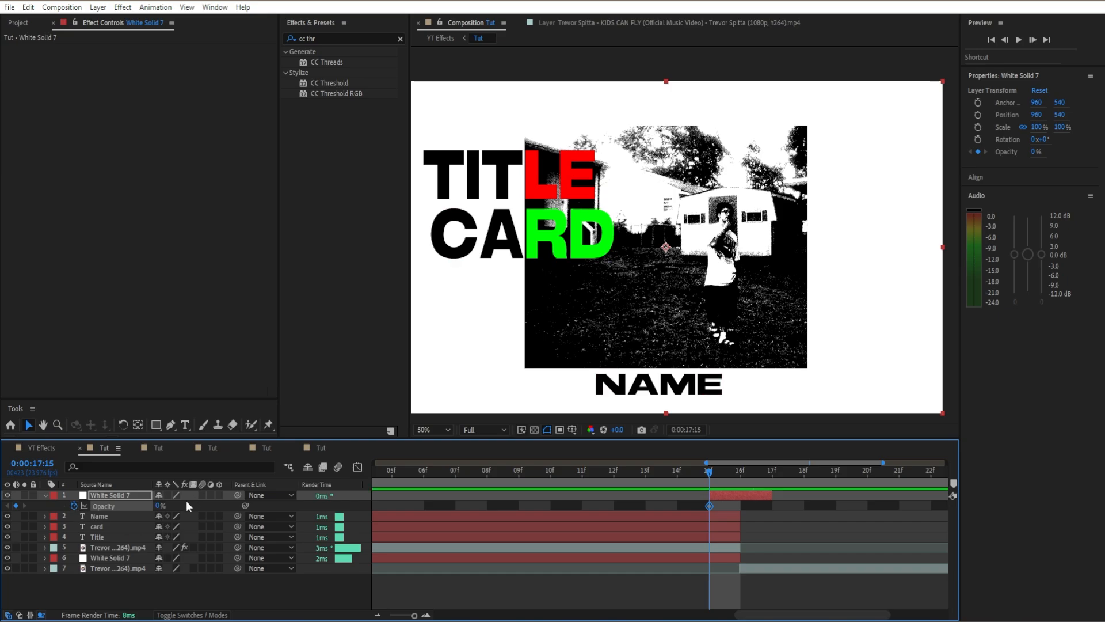
key("t")
key("u")
left_click(743, 470)
key("Page_Down")
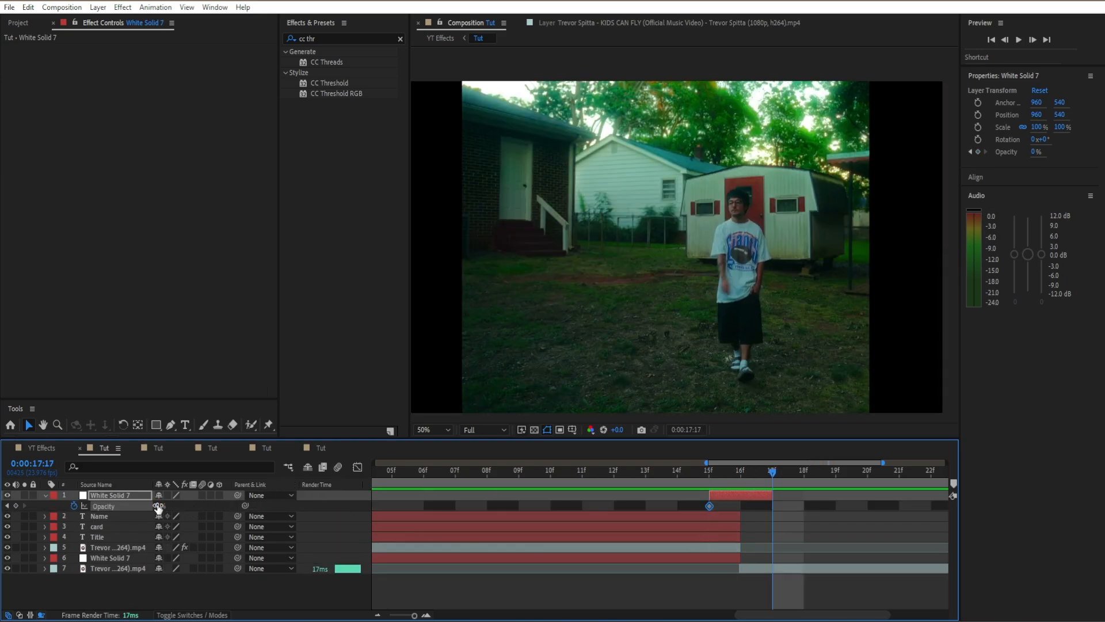
left_click(740, 470)
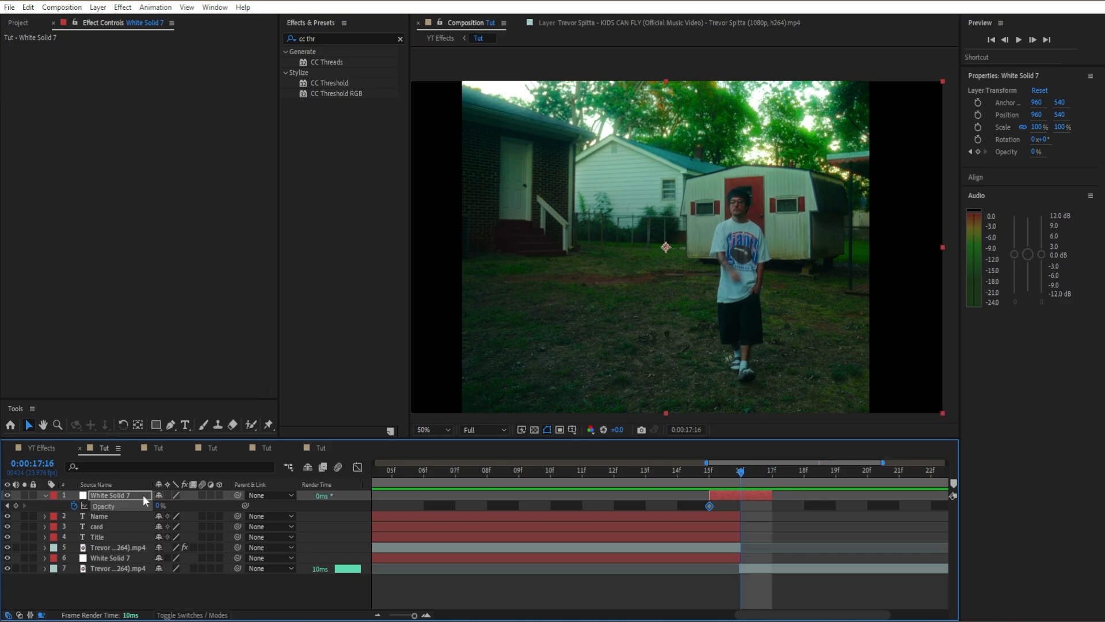
left_click_drag(157, 506, 696, 509)
left_click(761, 473)
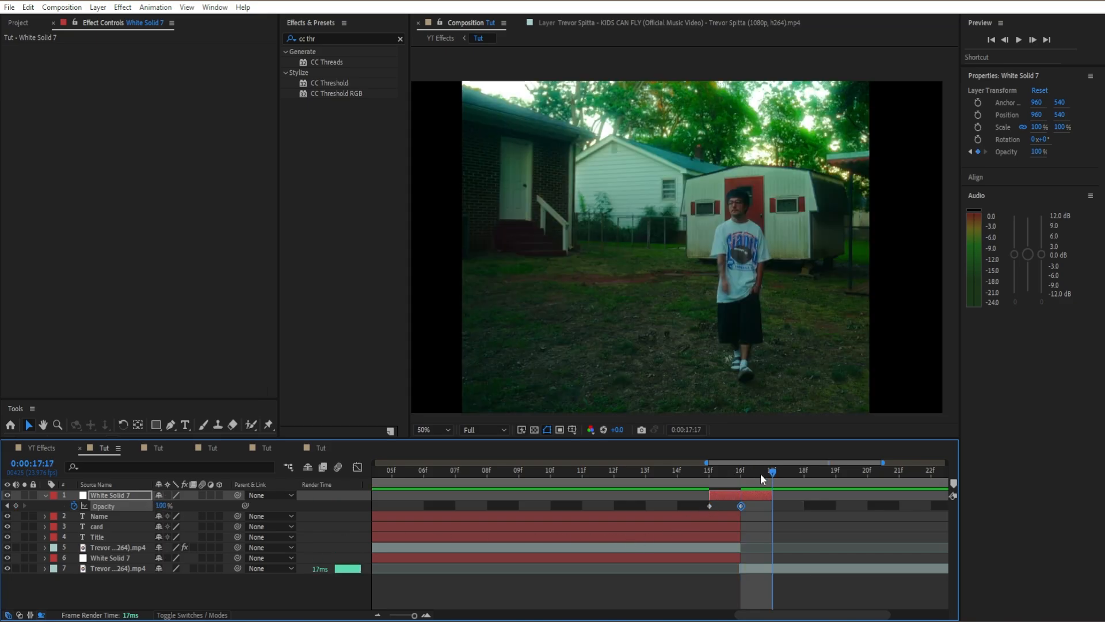
left_click_drag(161, 506, 4, 537)
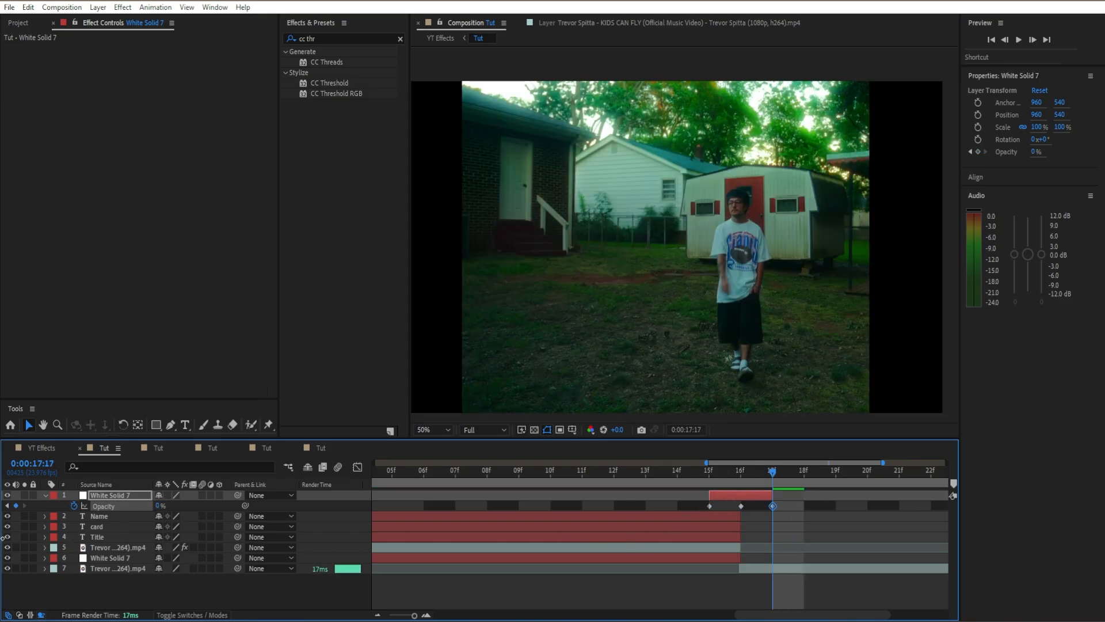
Widen the white flash layer and its outer opacity keyframes to 0:00:17:14 and 0:00:17:18, and apply Easy Ease to all three keyframes
left_click_drag(711, 499, 677, 506)
left_click_drag(773, 496, 804, 506)
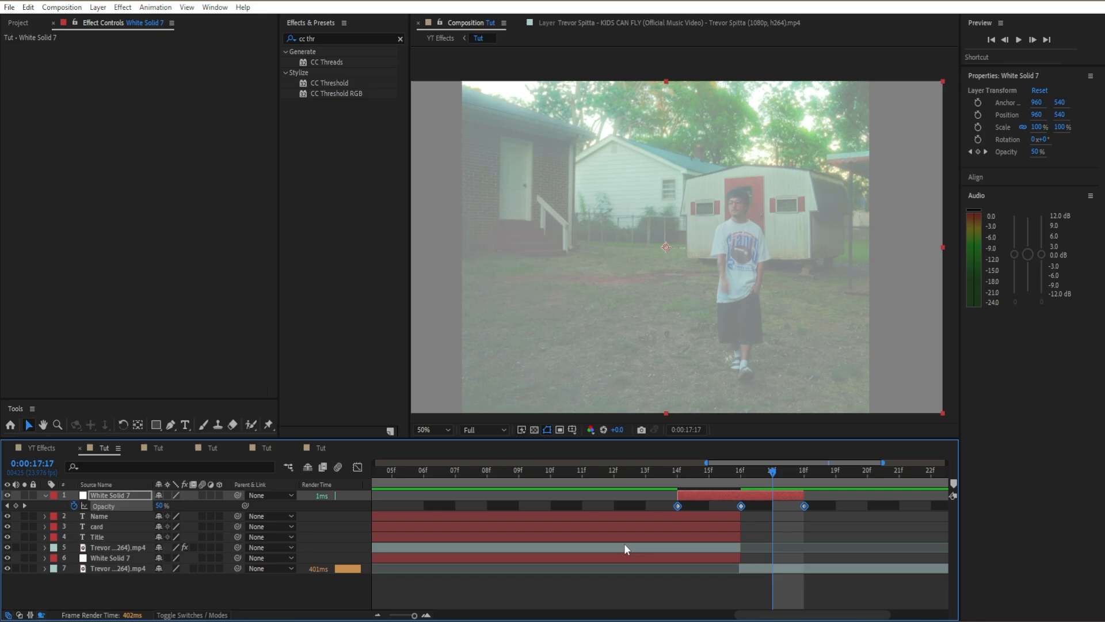
key("F9")
left_click(799, 523)
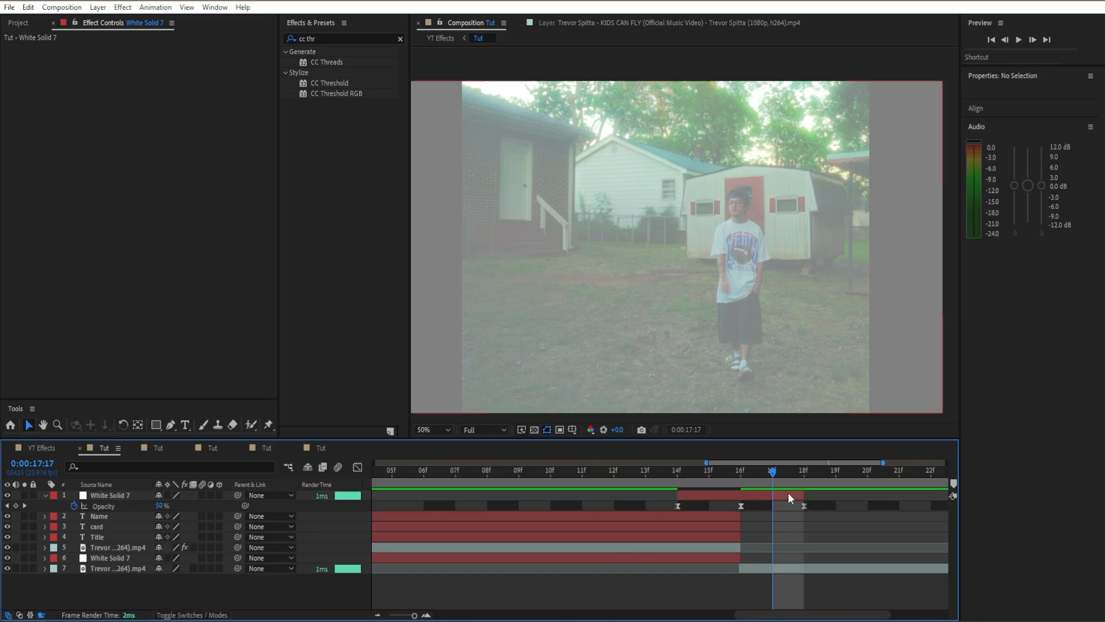
key("u")
left_click_drag(779, 473, 615, 469)
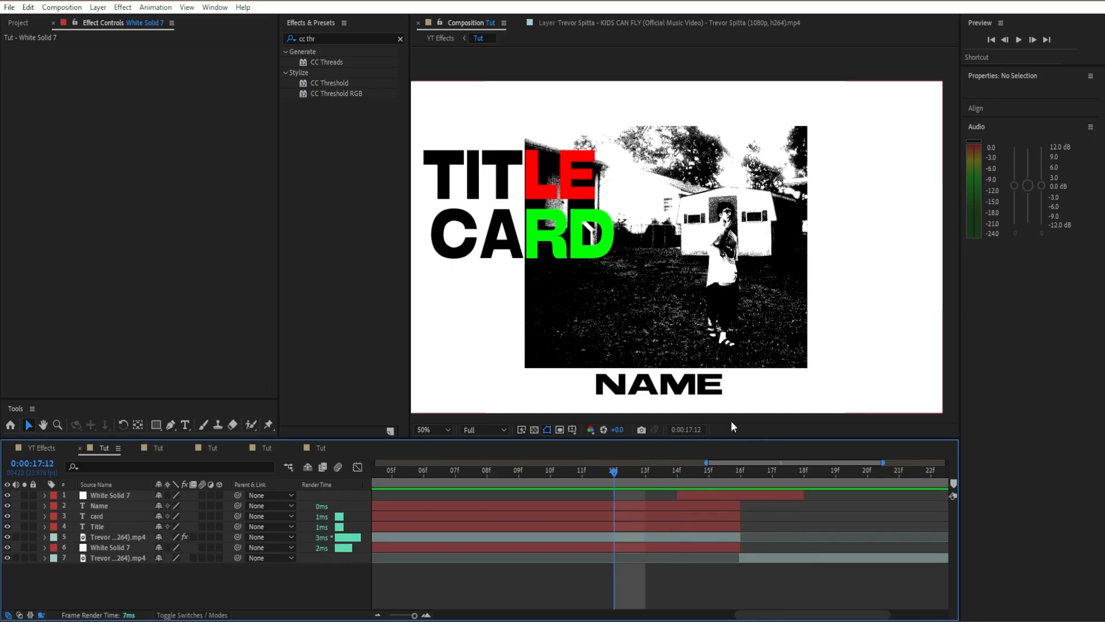
left_click(740, 469)
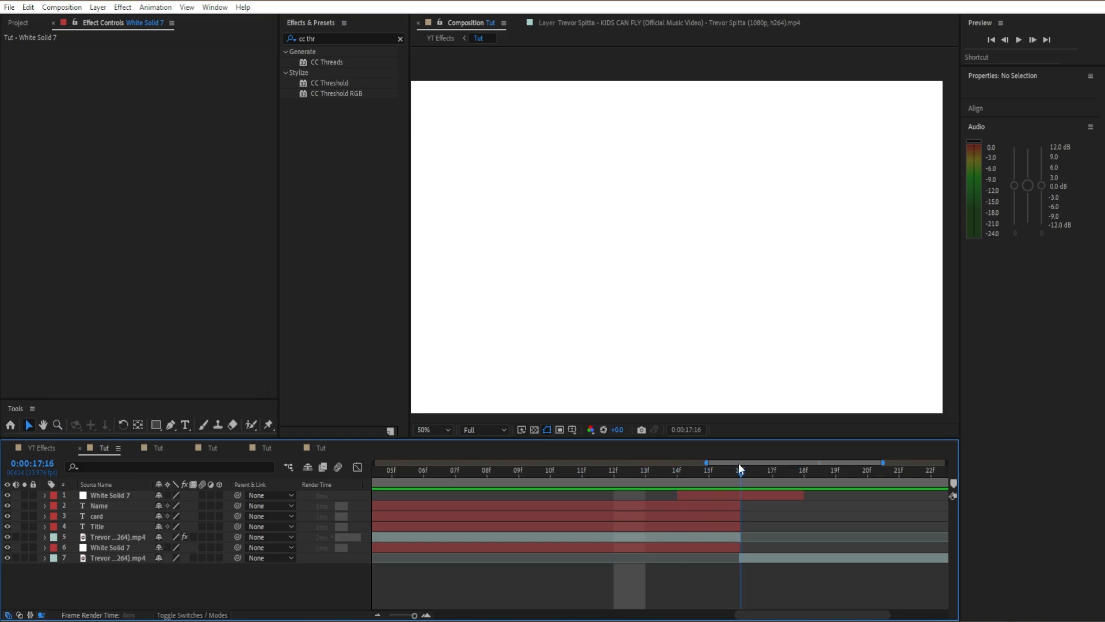
left_click_drag(741, 469, 678, 475)
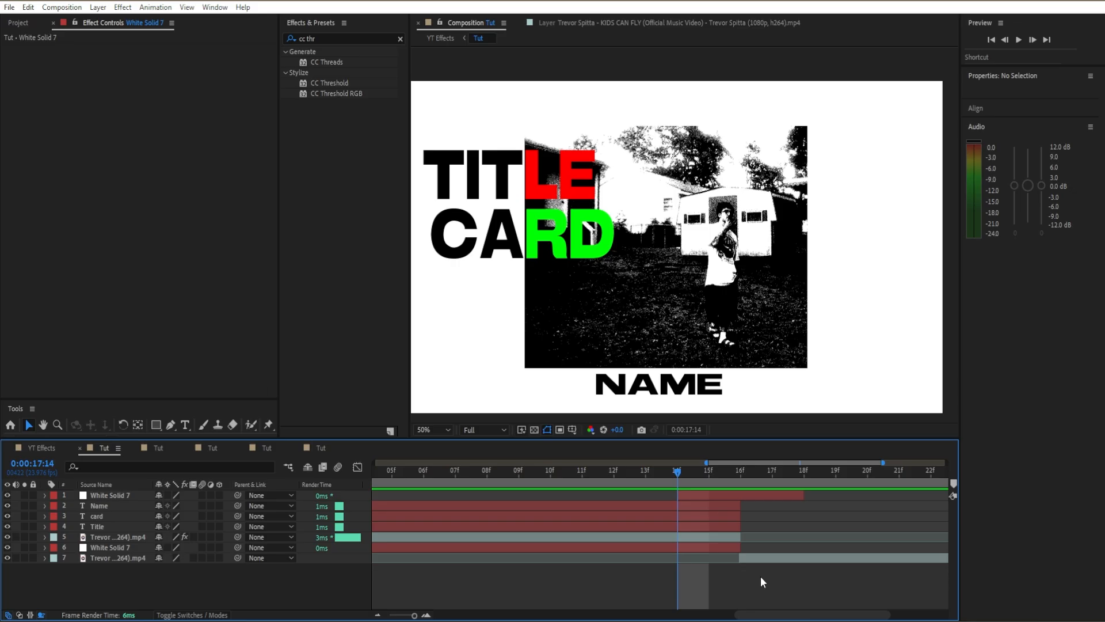